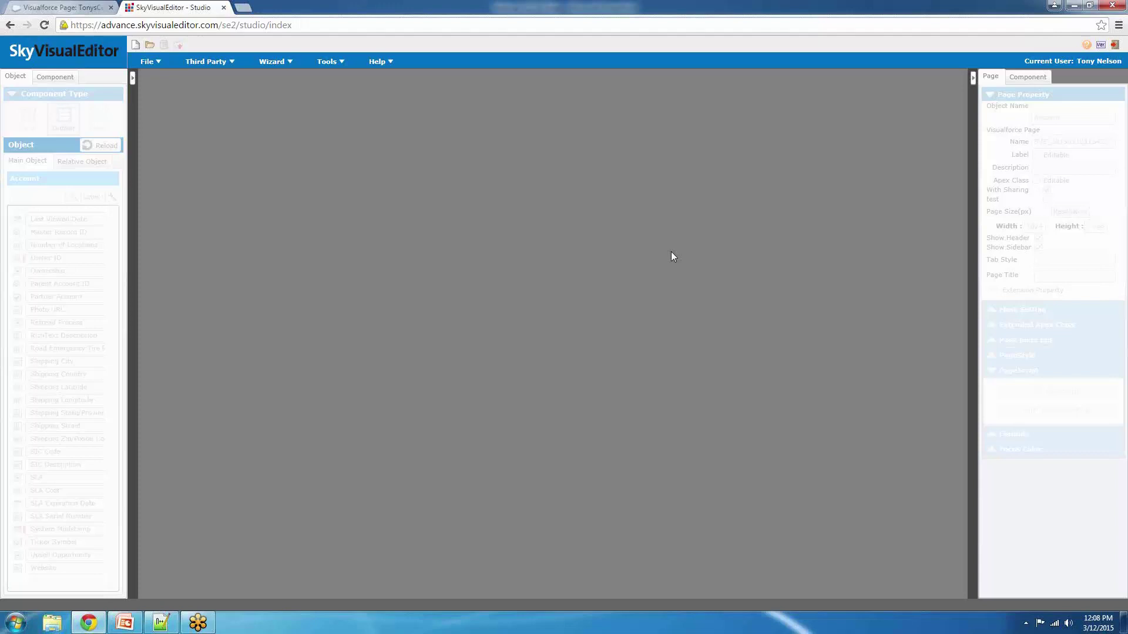
Review the Visualforce markup of TonysCustomVisualforcePage in Salesforce, including its scripts, div, images and form
left_click(53, 8)
scroll(555, 234, "down", 2)
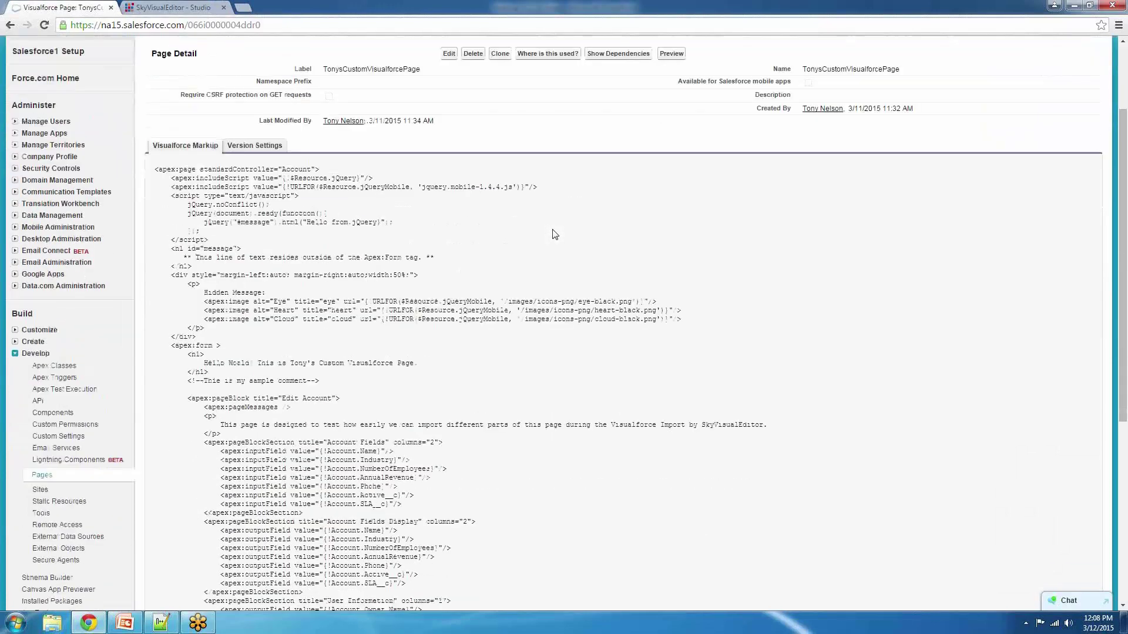
scroll(555, 234, "down", 1)
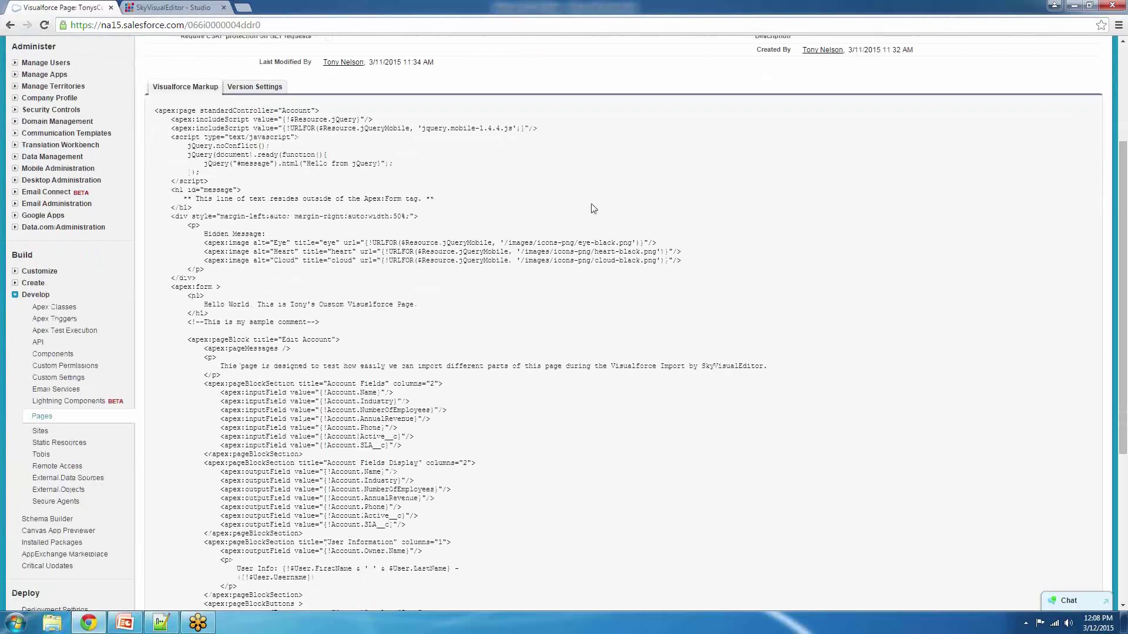
scroll(530, 298, "up", 5)
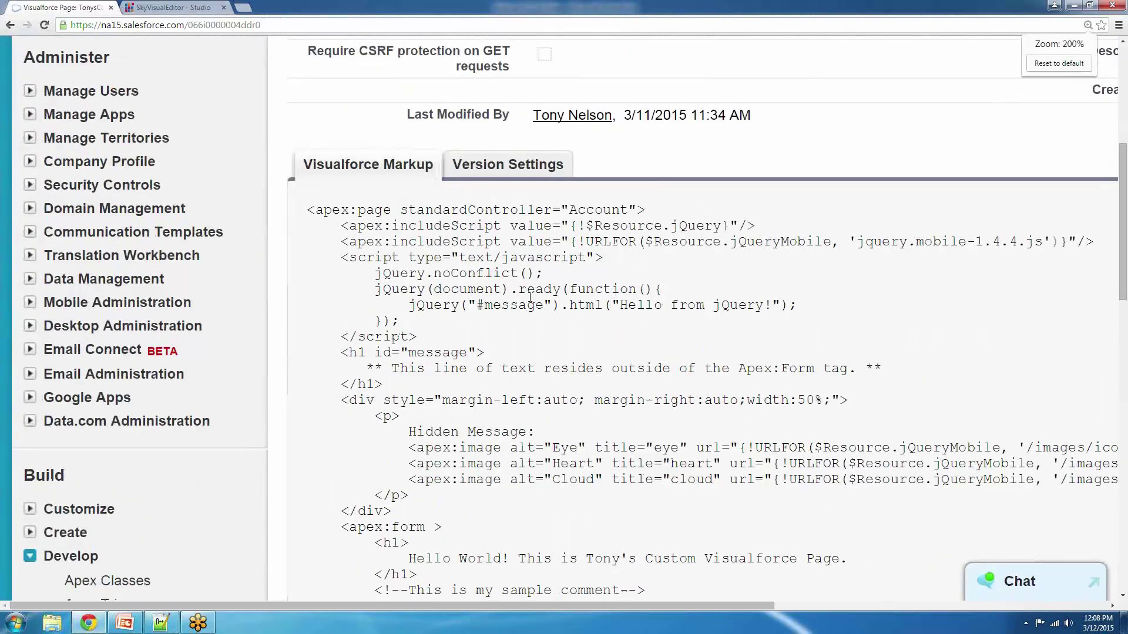
left_click_drag(475, 608, 655, 592)
scroll(546, 444, "down", 2)
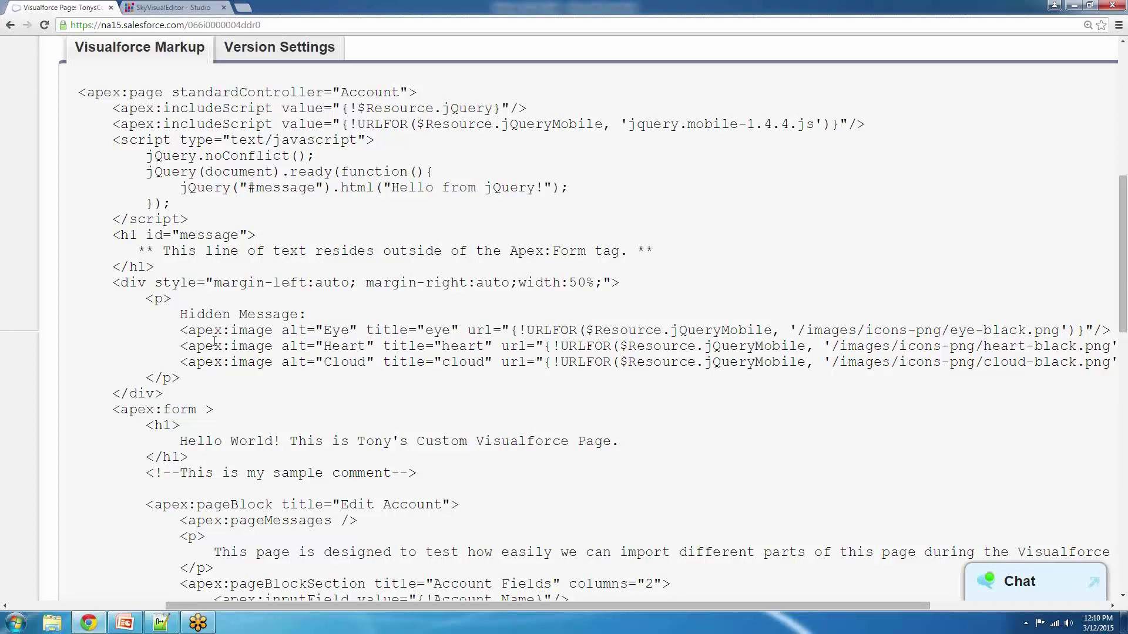
key("ctrl+minus")
key("ctrl+minus")
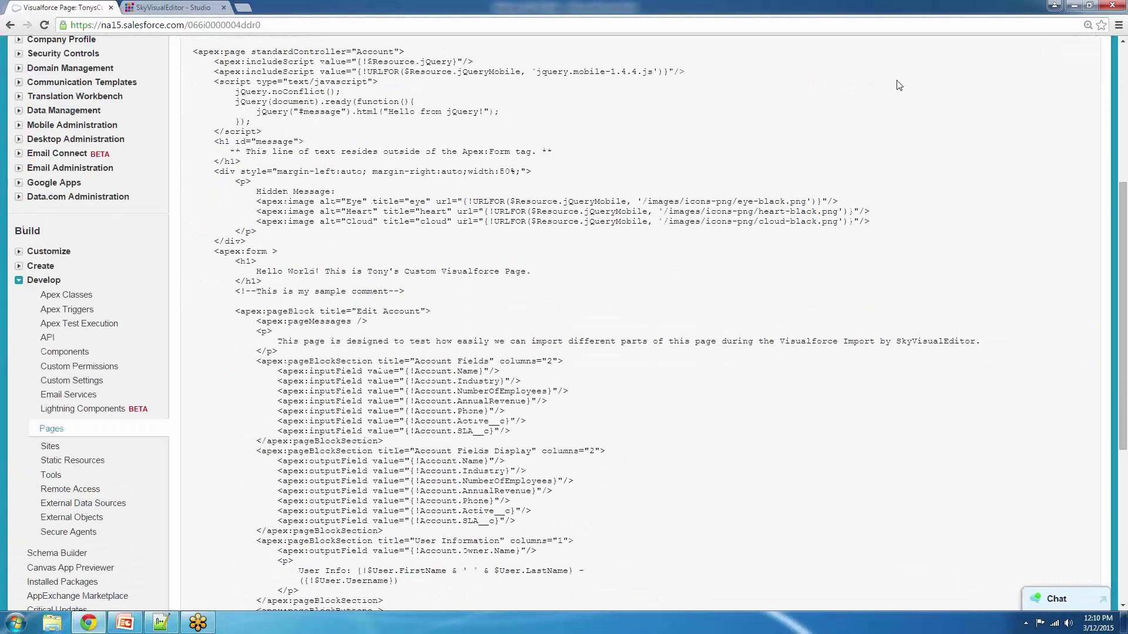
Switch to SkyVisualEditor, search the Visualforce pages for "tony" and import TonysCustomVisualforcePage
left_click(198, 9)
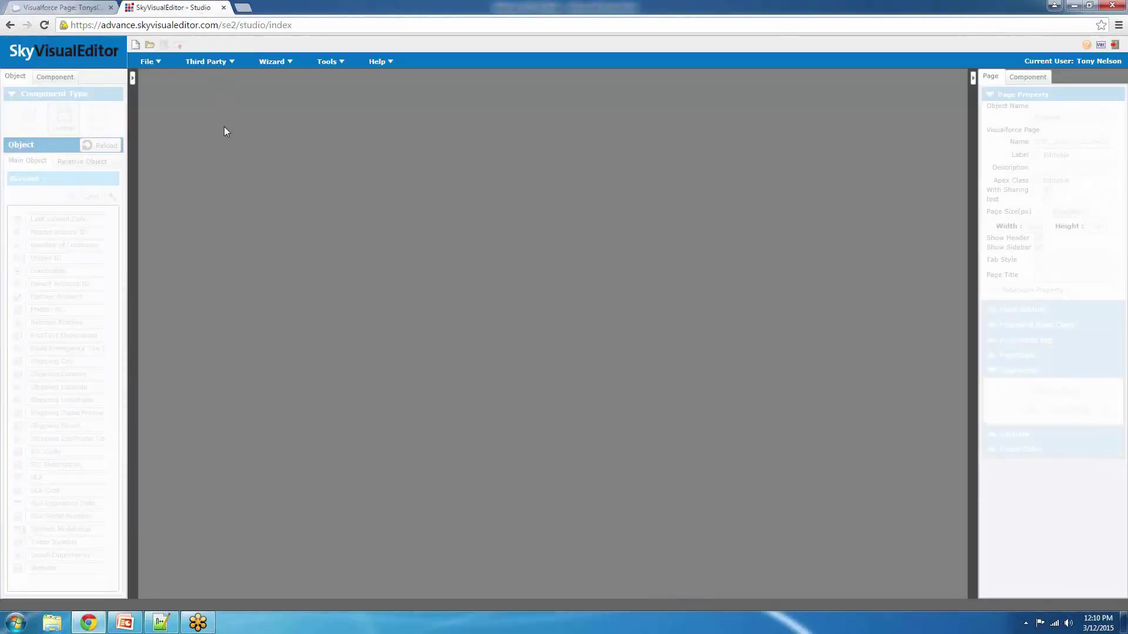
left_click(154, 61)
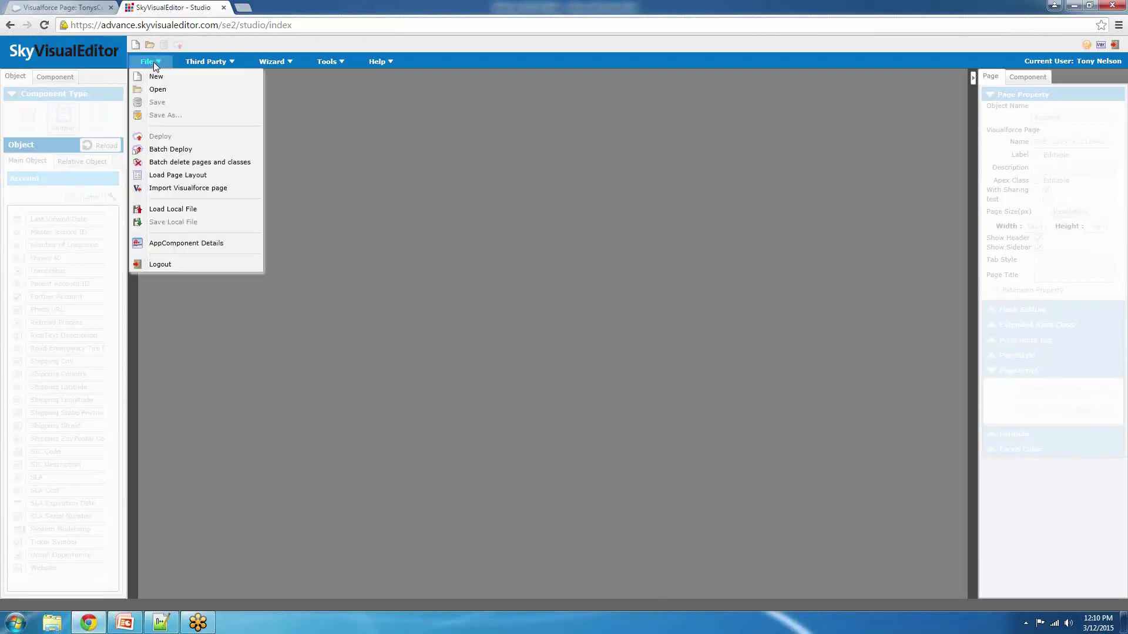
left_click(169, 189)
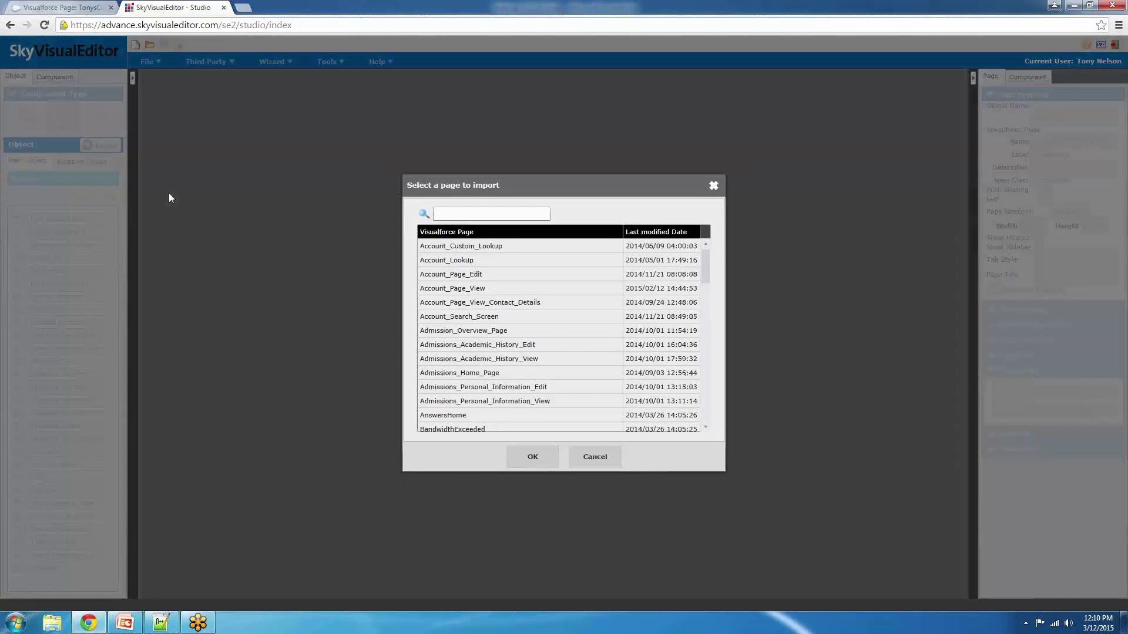
left_click(461, 215)
type("tony")
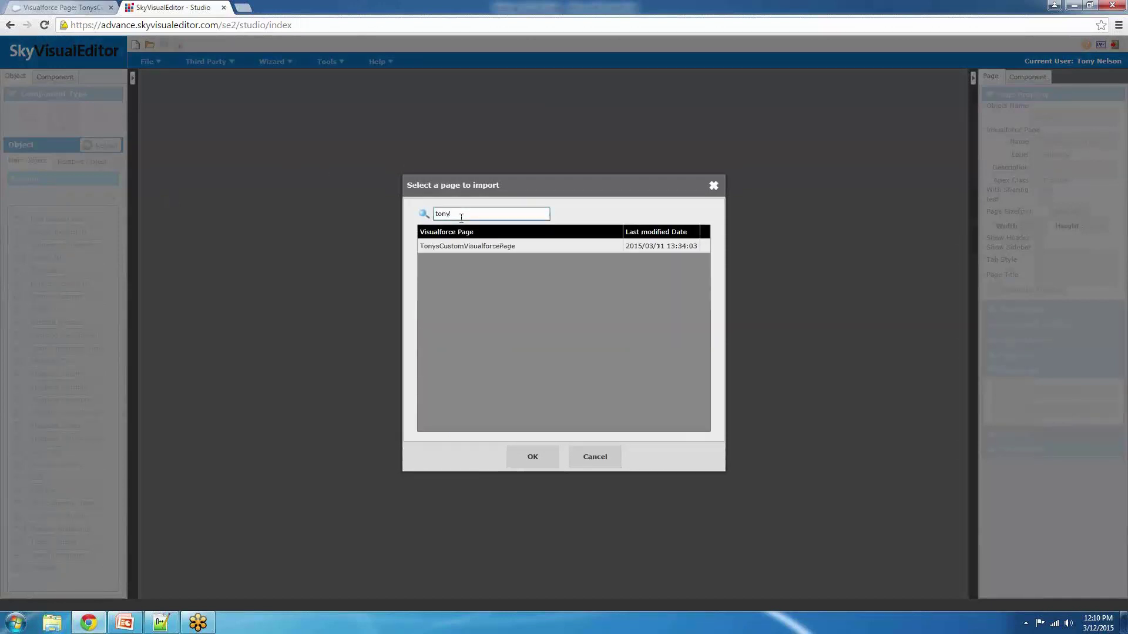
left_click(476, 246)
left_click(533, 462)
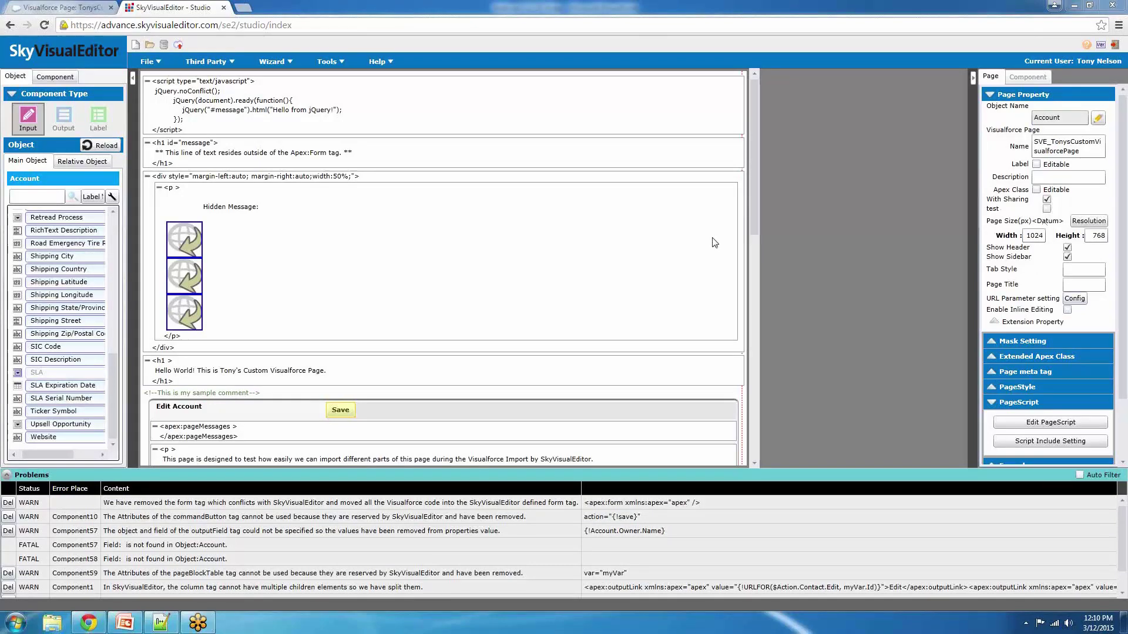
Collapse the Problems list and the PageScript section of the page properties
left_click(7, 476)
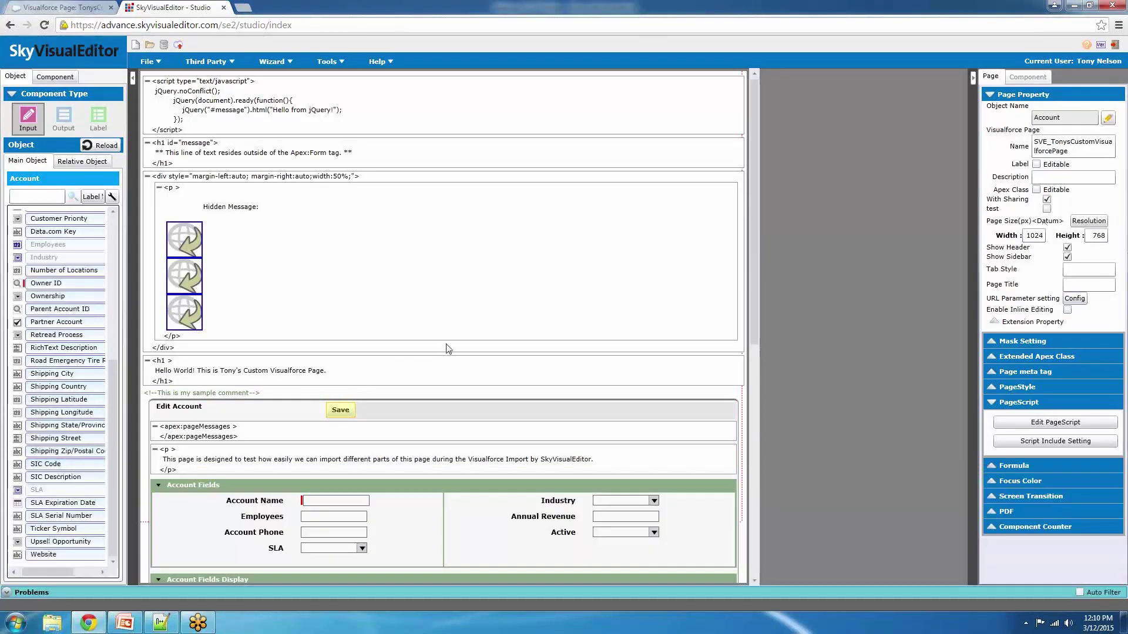
left_click(995, 402)
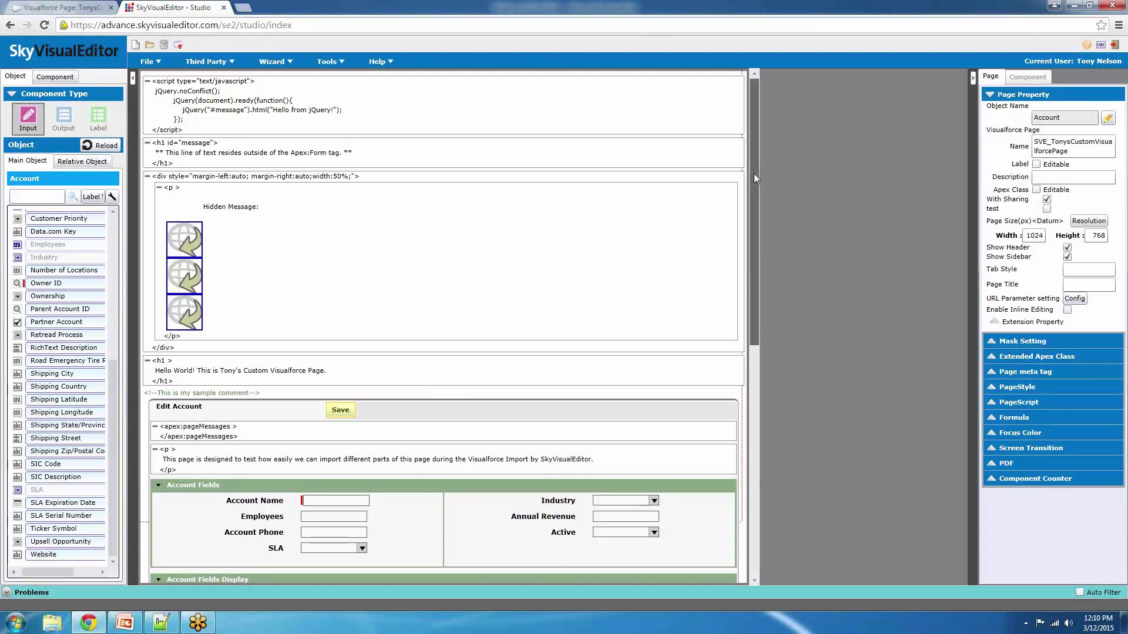
mouse_move(753, 174)
left_mouse_down()
mouse_move(752, 312)
mouse_move(734, 417)
mouse_move(756, 274)
mouse_move(739, 176)
left_mouse_up()
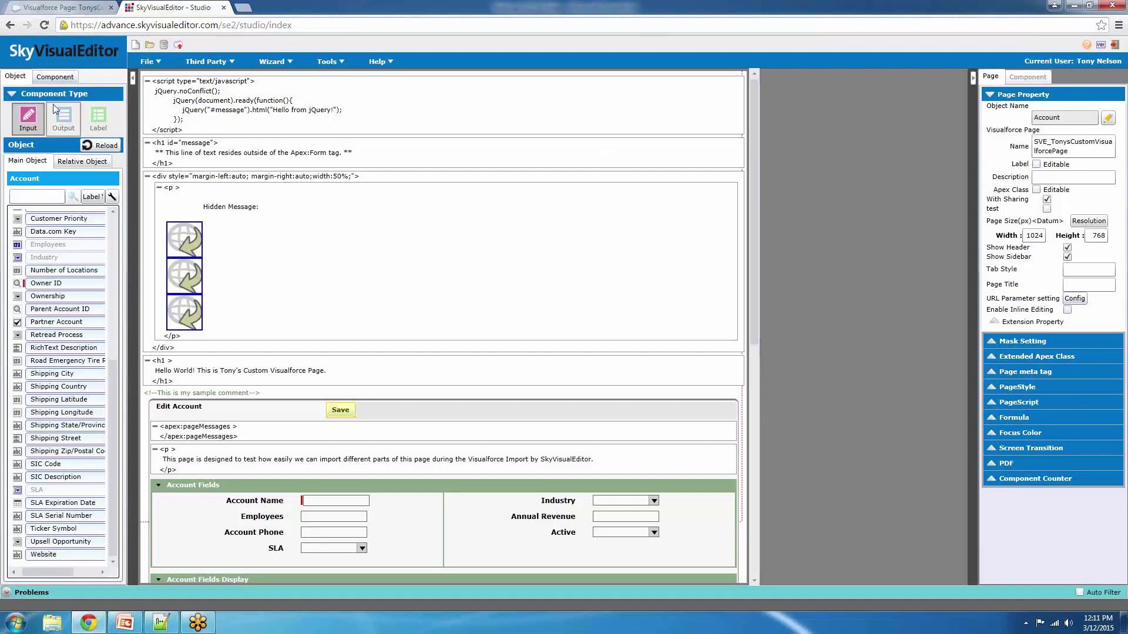
Examine the available components, the script code block at the start of the page and the Developer Only code block component
left_click(52, 77)
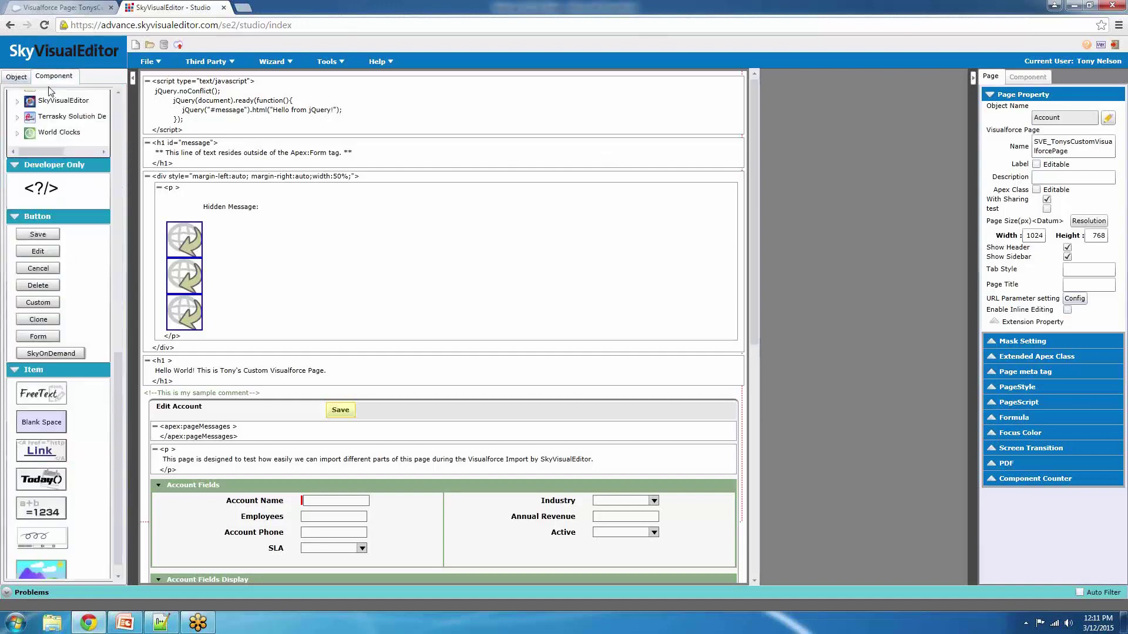
left_click(39, 289)
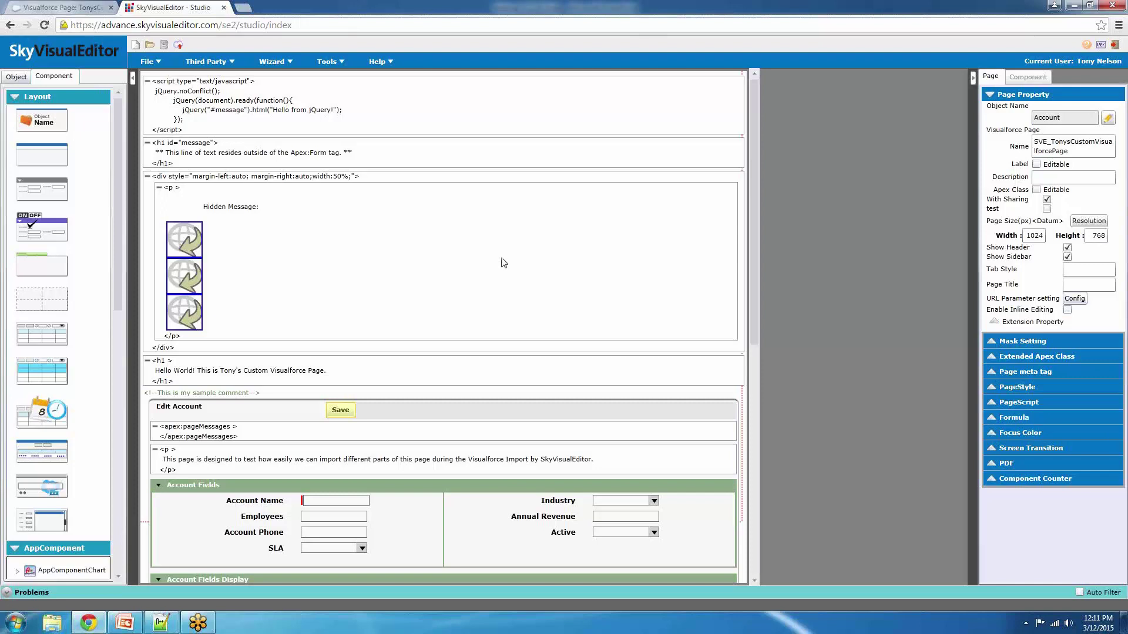
left_click(356, 122)
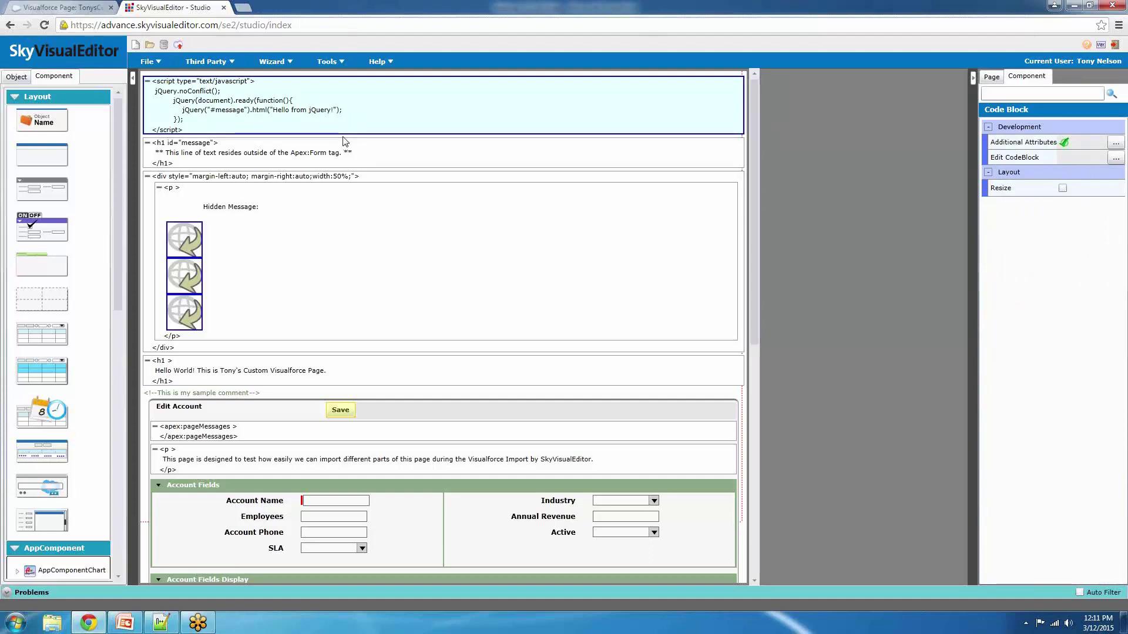
scroll(76, 248, "down", 3)
scroll(77, 249, "down", 3)
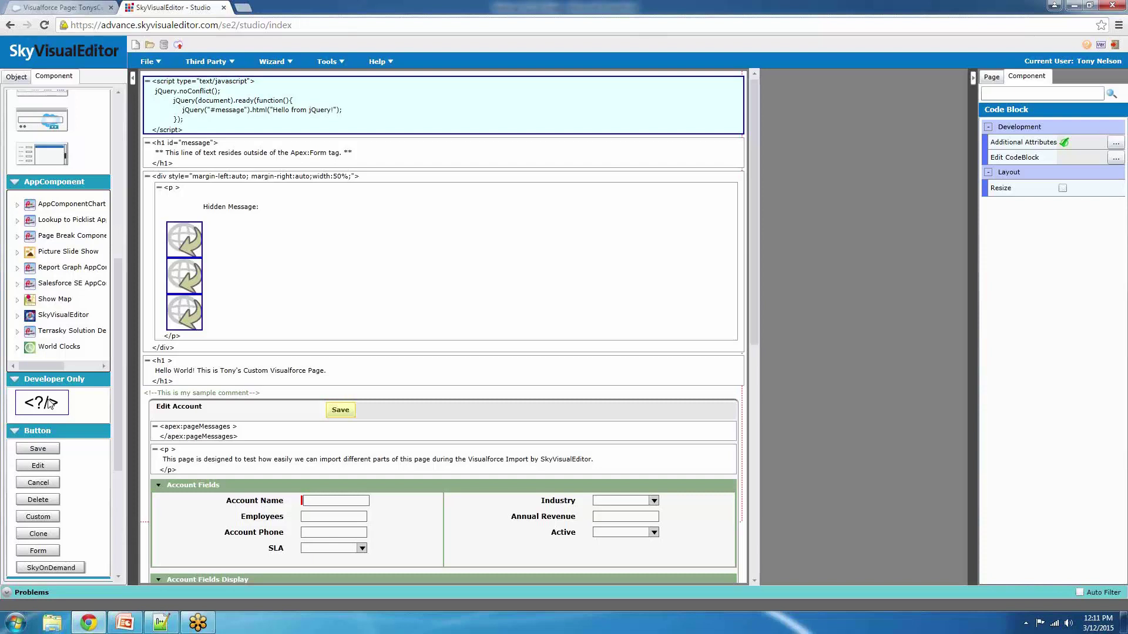
Collapse and re-expand the div code block and the paragraph block nested inside it
left_click(150, 208)
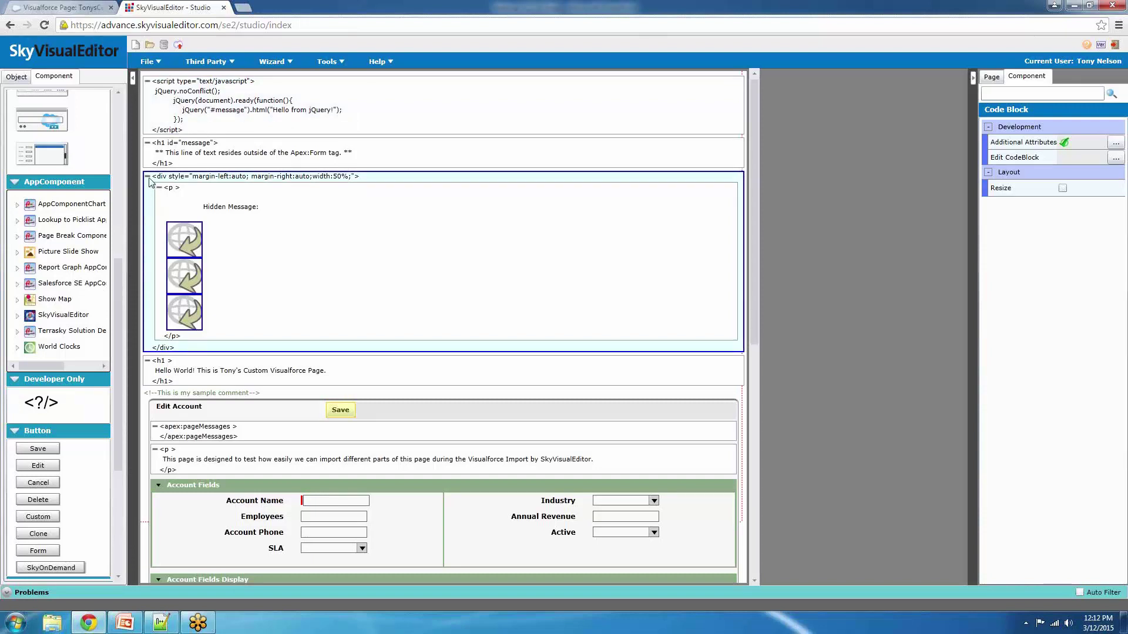
left_click(148, 178)
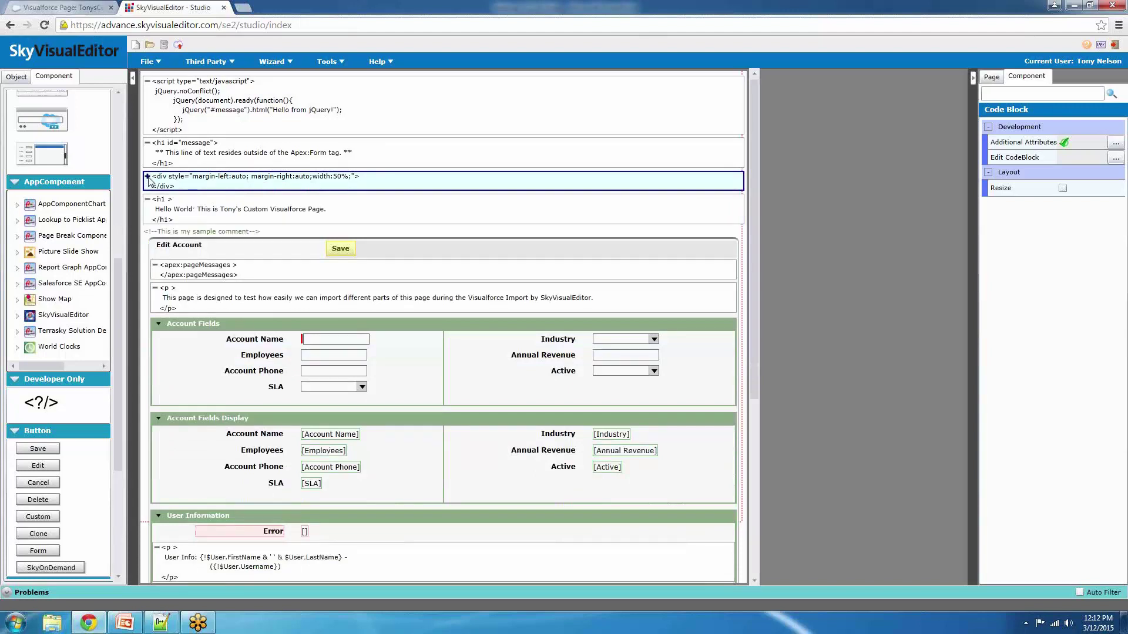
left_click(148, 178)
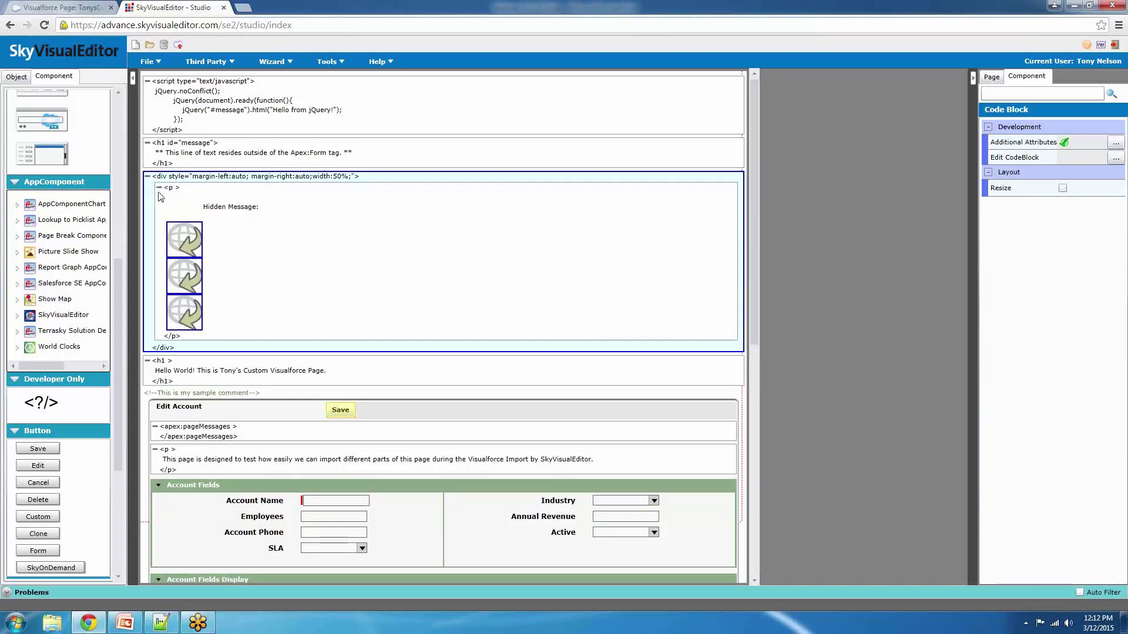
left_click(159, 188)
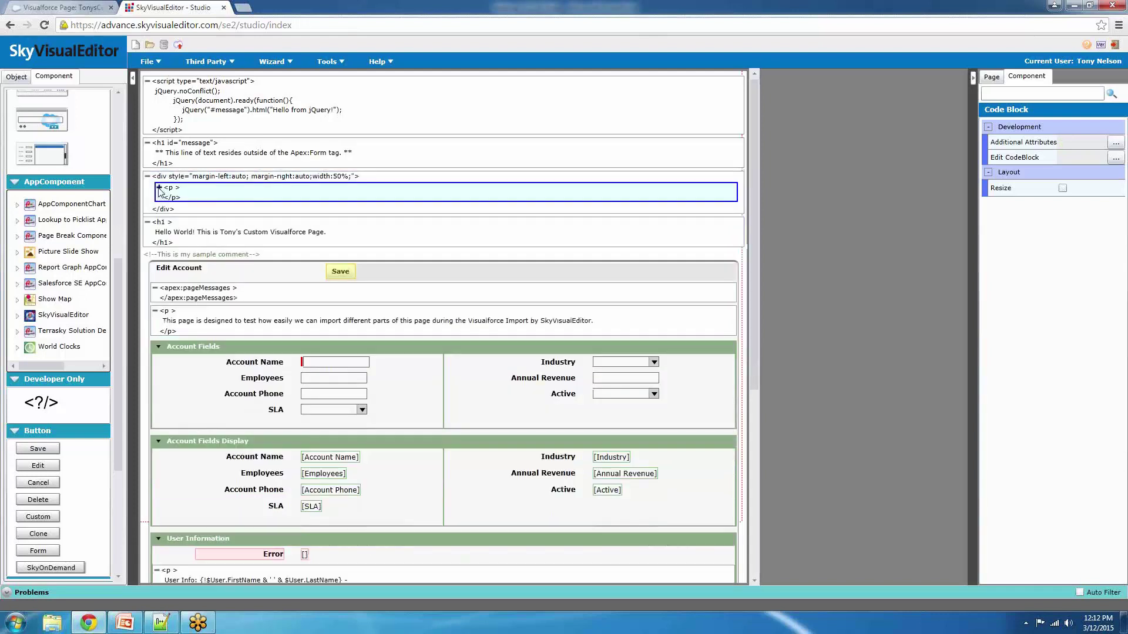
left_click(158, 188)
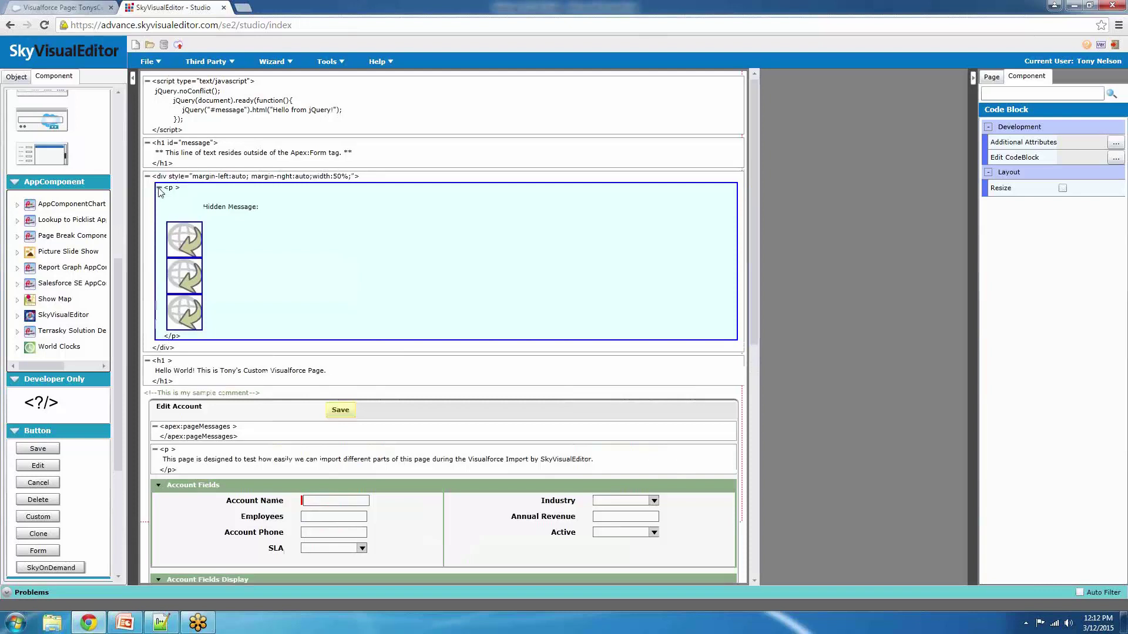
Inspect the properties of the first Hidden Message image, then select the script code block and show the page properties
left_click(181, 239)
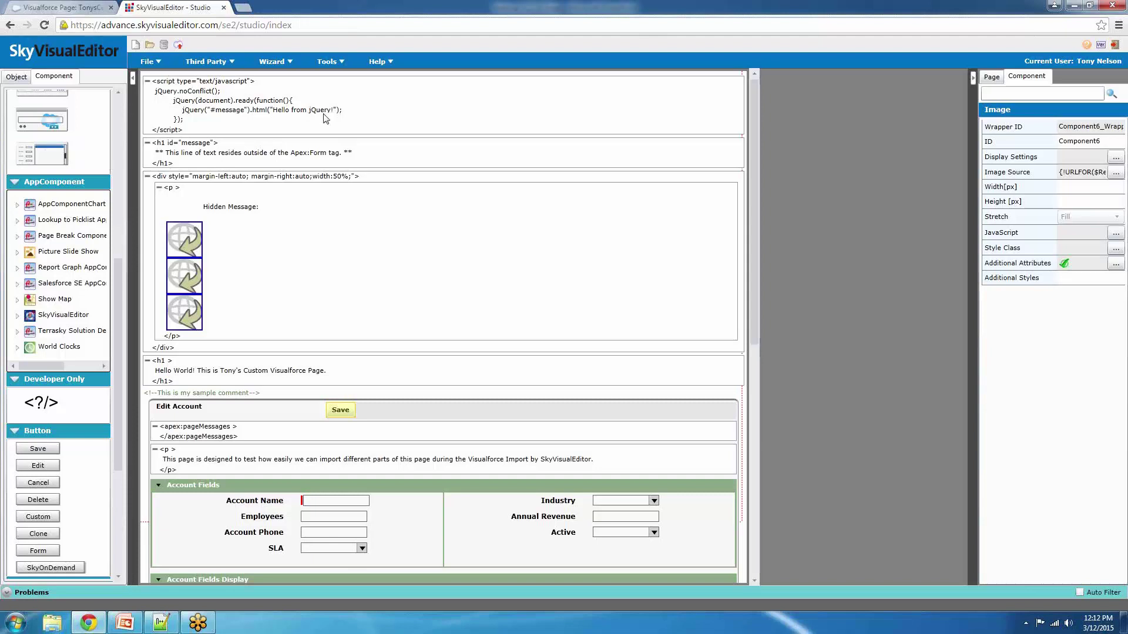
left_click(577, 122)
left_click(992, 76)
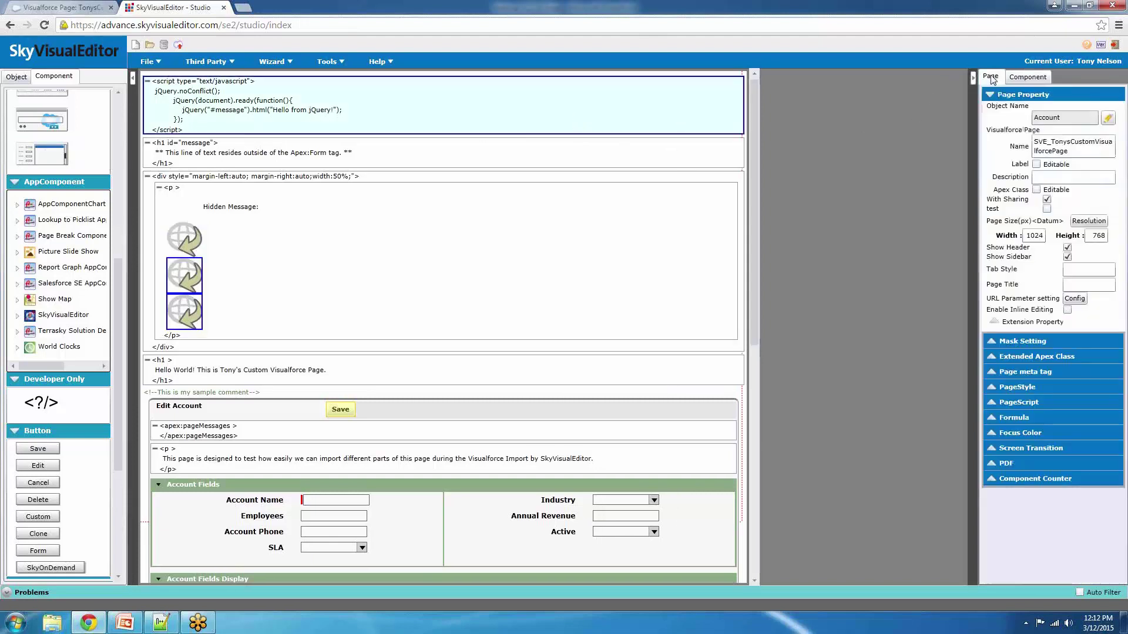
Highlight the two apex:includeScript lines in the original Salesforce page markup and return to SkyVisualEditor
left_click(74, 7)
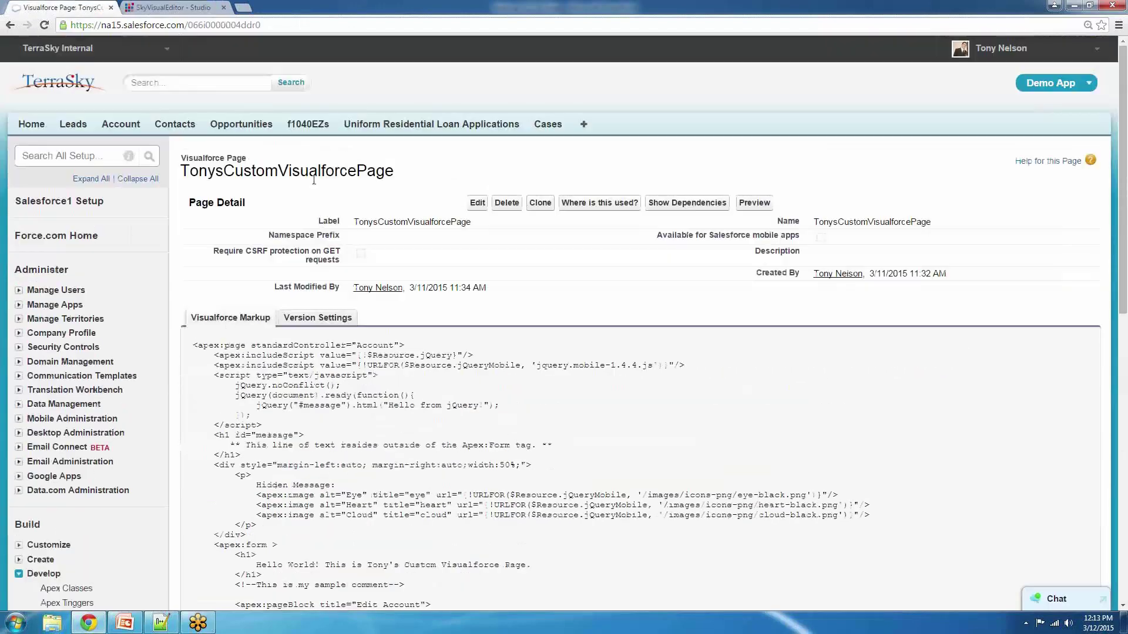
left_click_drag(699, 365, 216, 356)
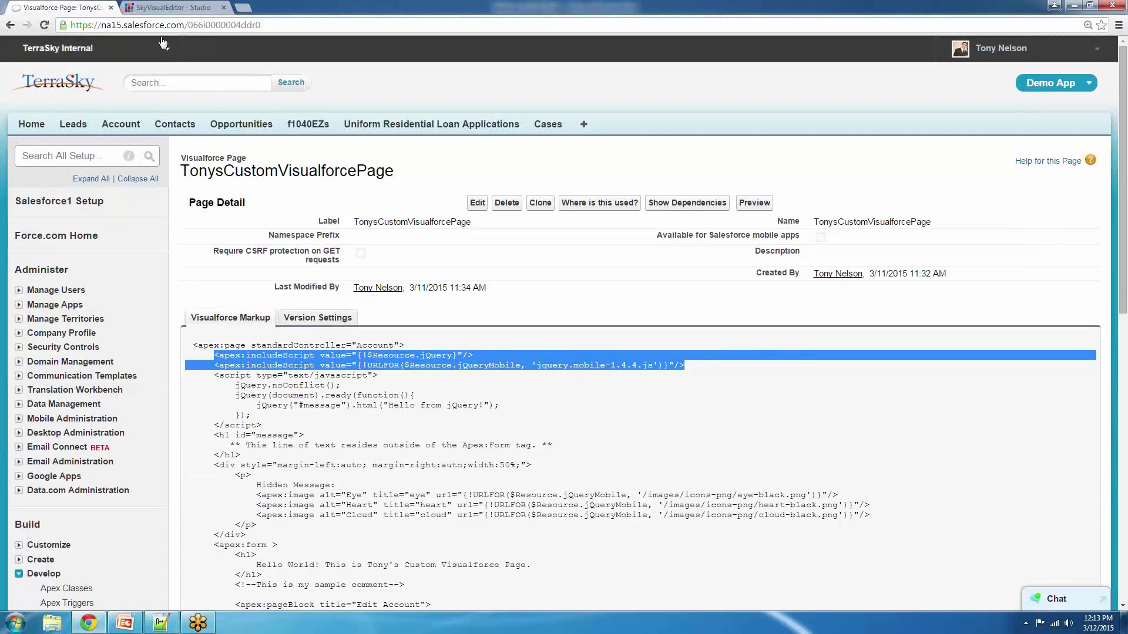
left_click(170, 8)
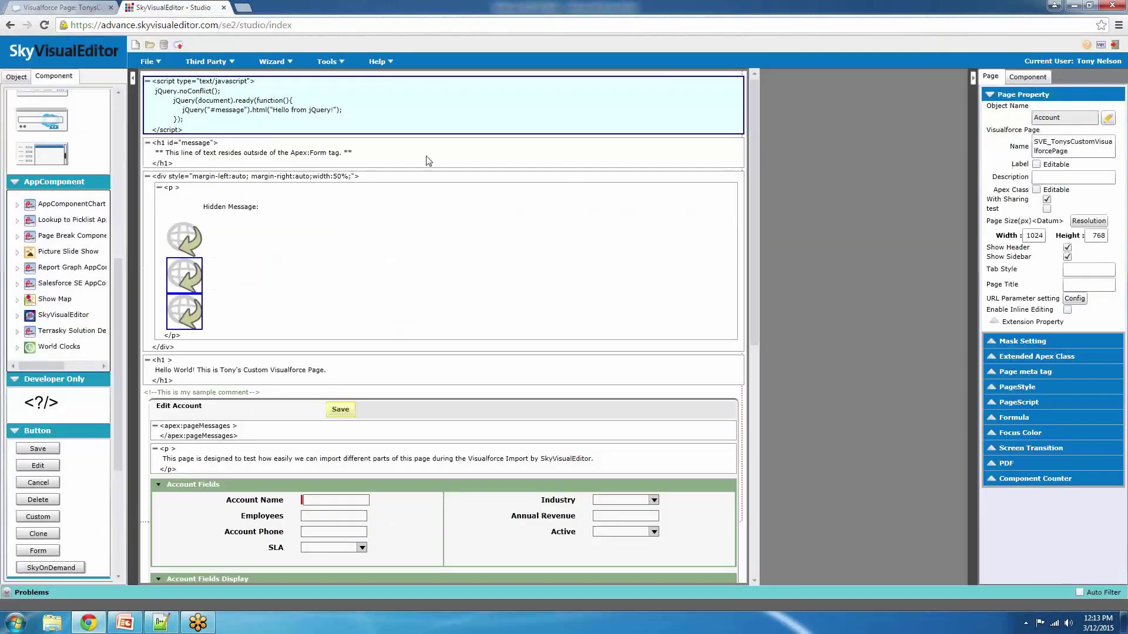
Review the imported jQuery and jQueryMobile references in the page's Script Include Setting and accept them
left_click(990, 405)
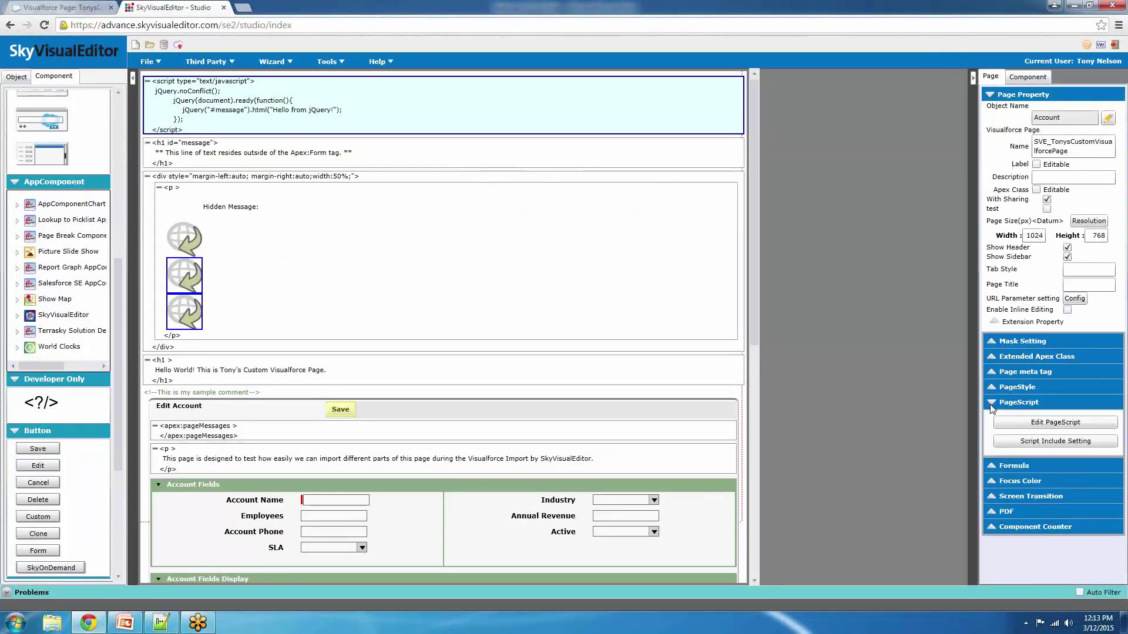
left_click(1010, 444)
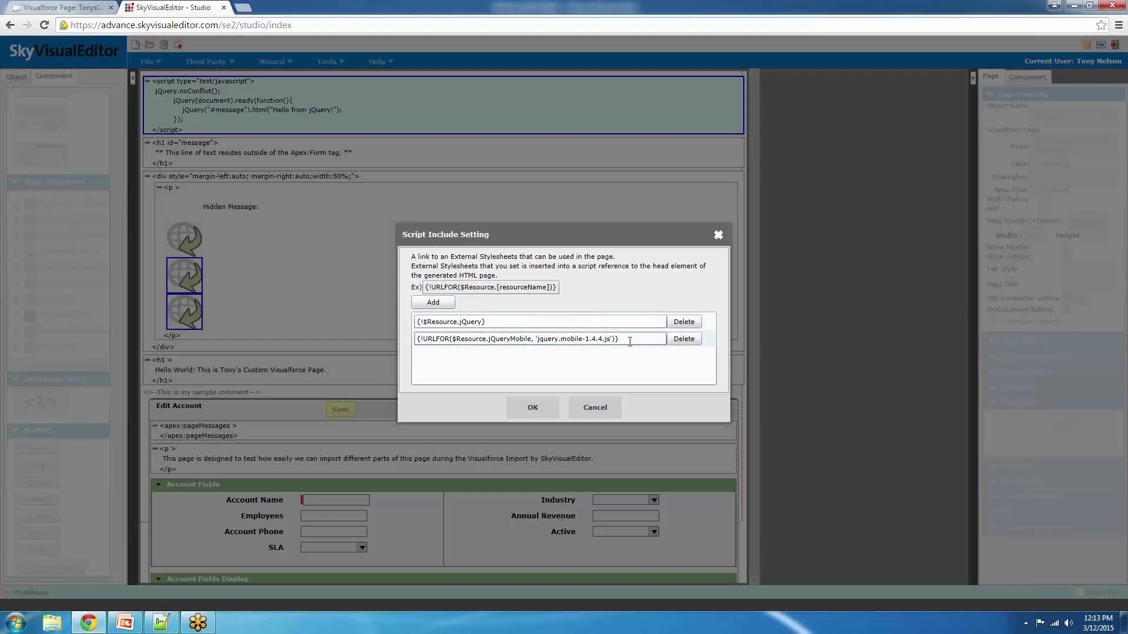
left_click(537, 406)
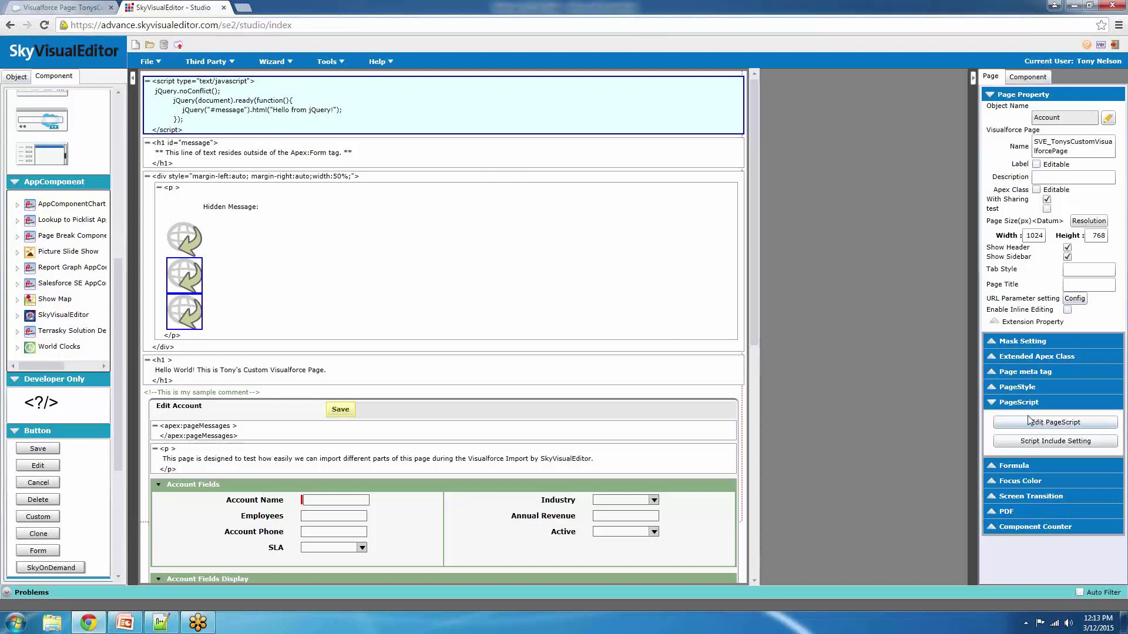
Copy the jQuery code from the script code block into the page's PageScript and confirm it
double_click(361, 102)
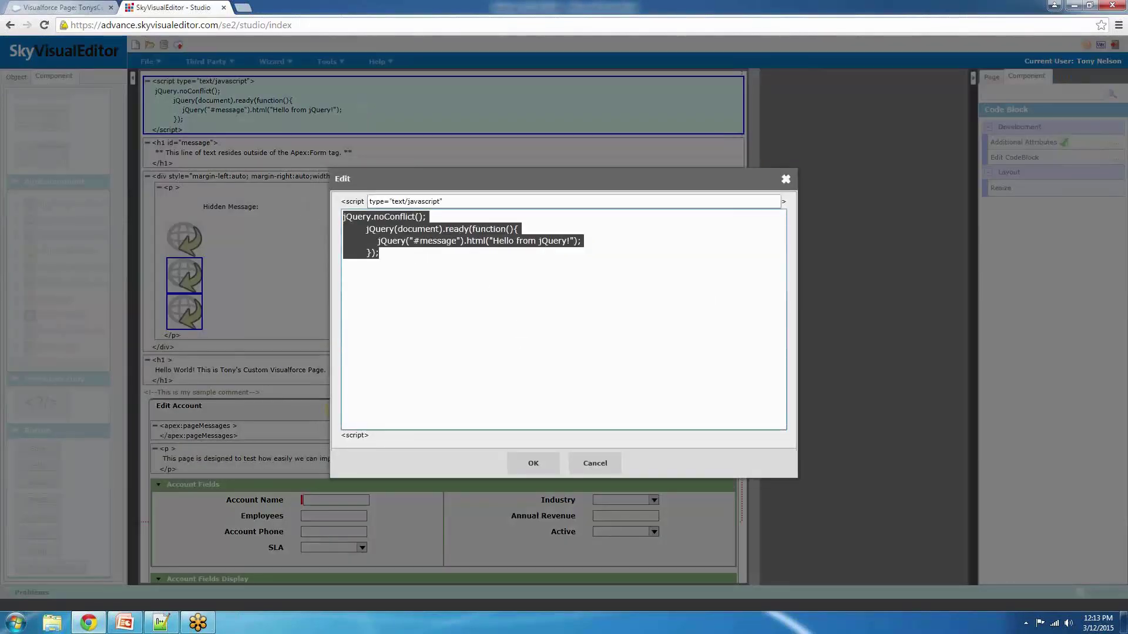
left_click(526, 463)
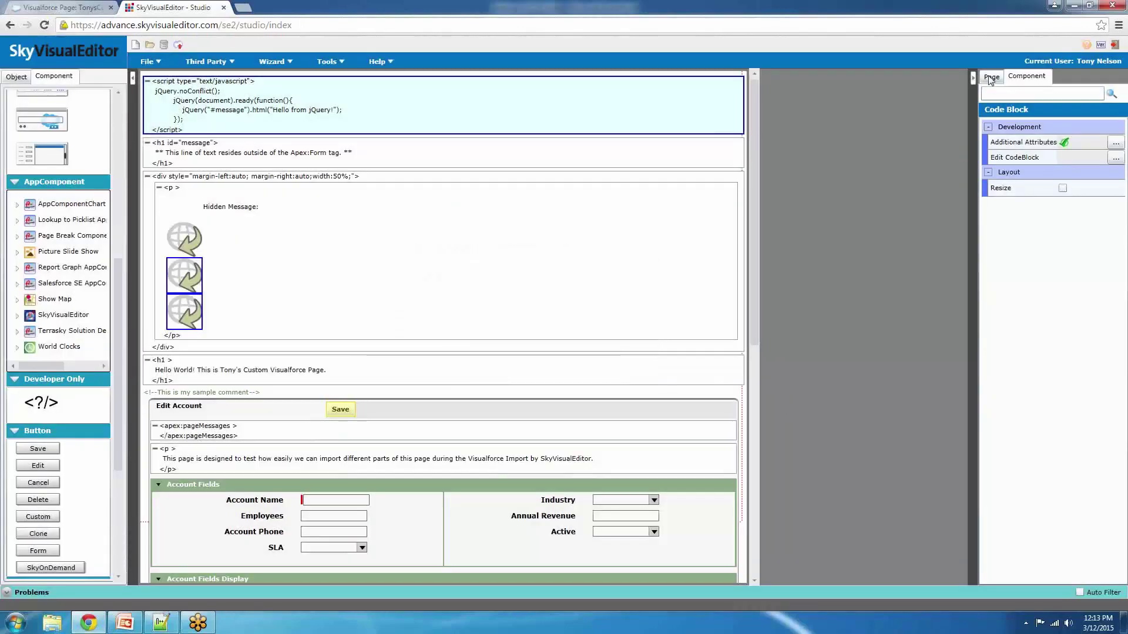
left_click(992, 79)
left_click(1022, 424)
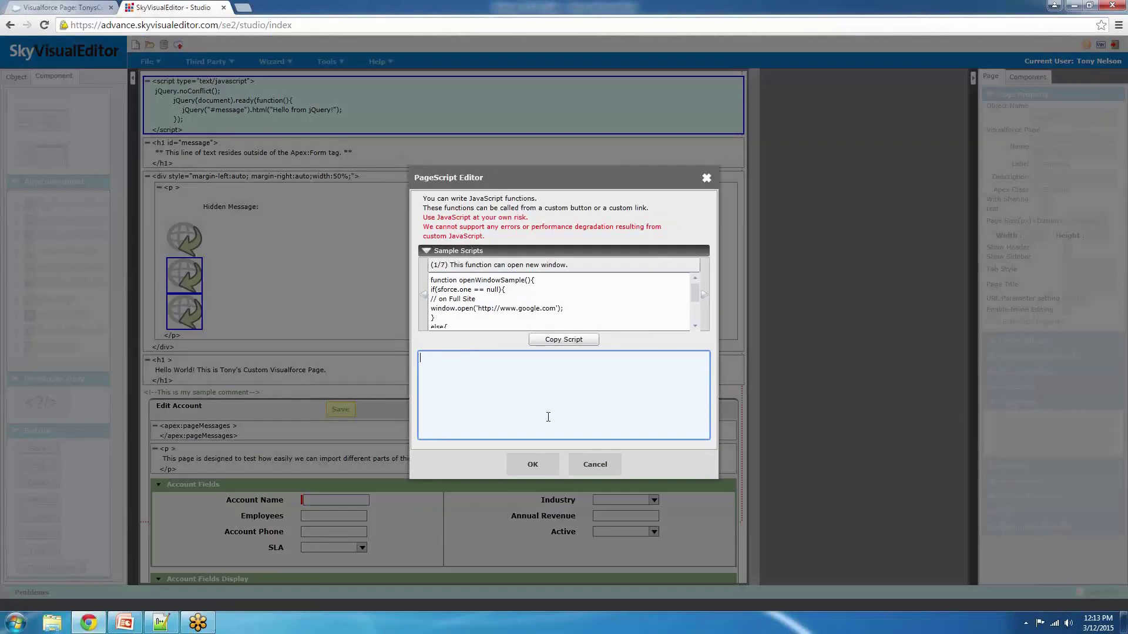
type("jQuery.noConflict();         jQuery(document).ready(function(){             jQuery(\"#message\").html(\"Hello from jQuery!\");         });")
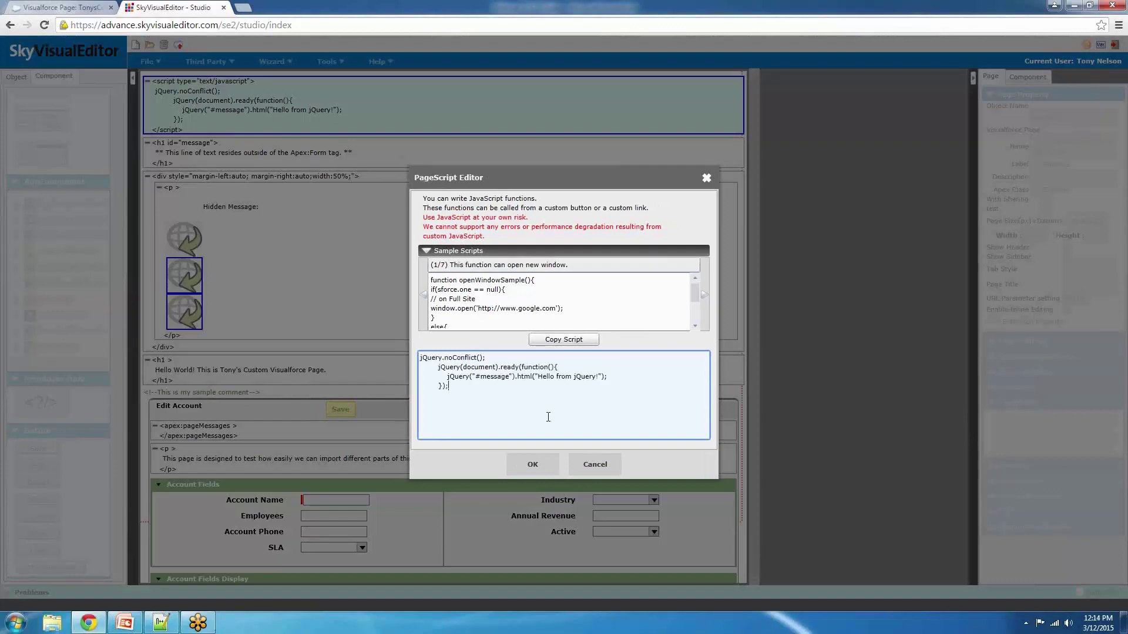
left_click(540, 463)
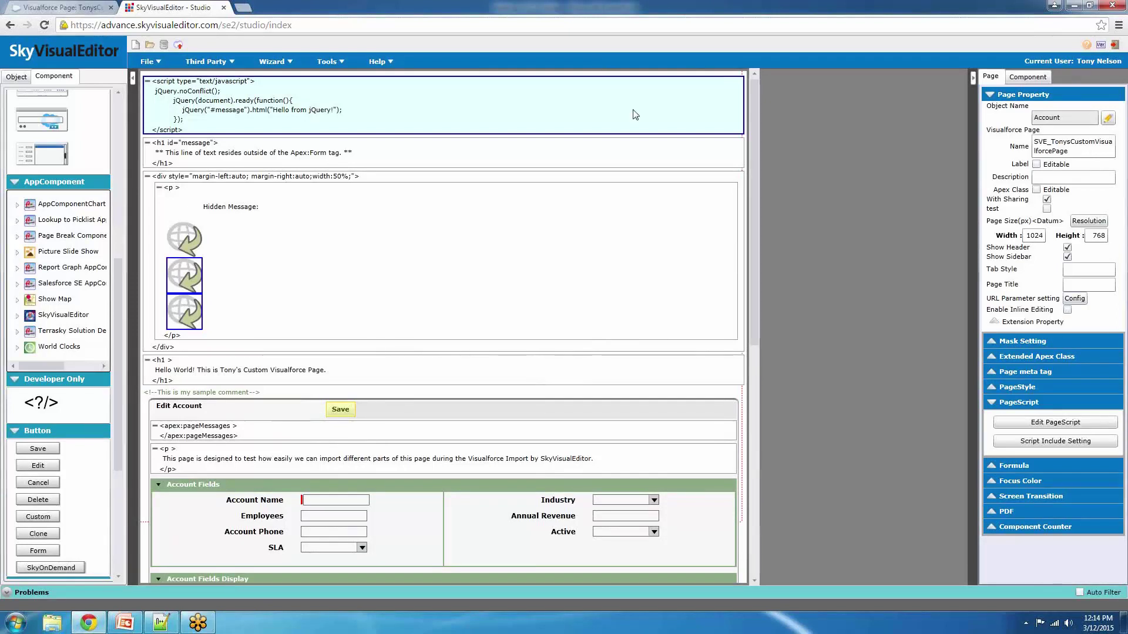
Remove the script code block from the page and check the jQuery code in the PageScript
left_click_drag(491, 103, 79, 205)
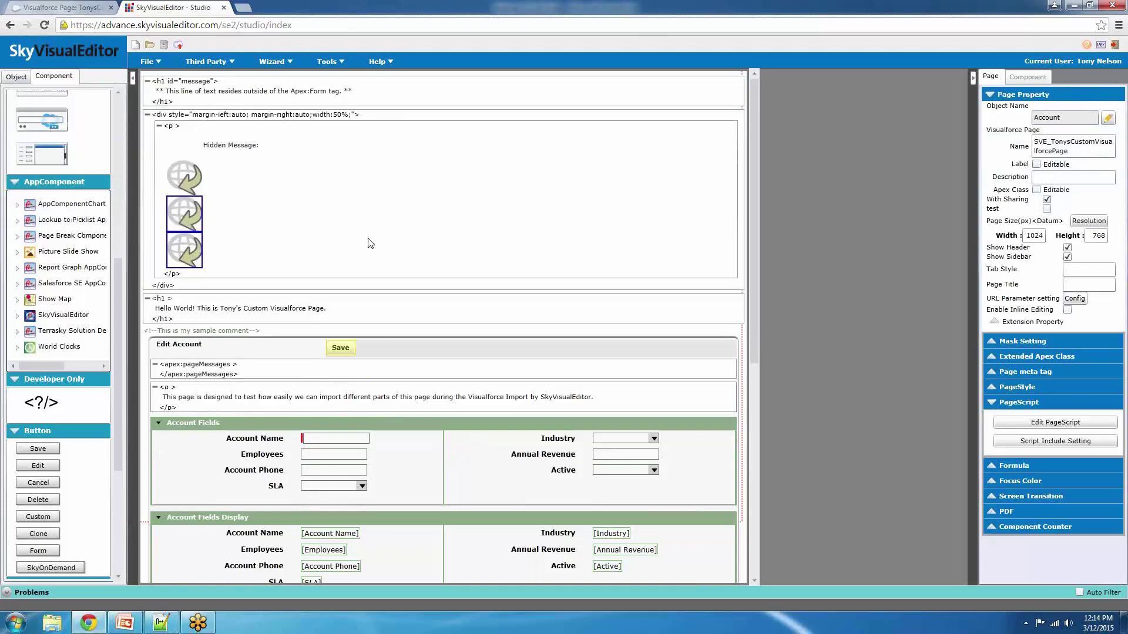
left_click(1011, 426)
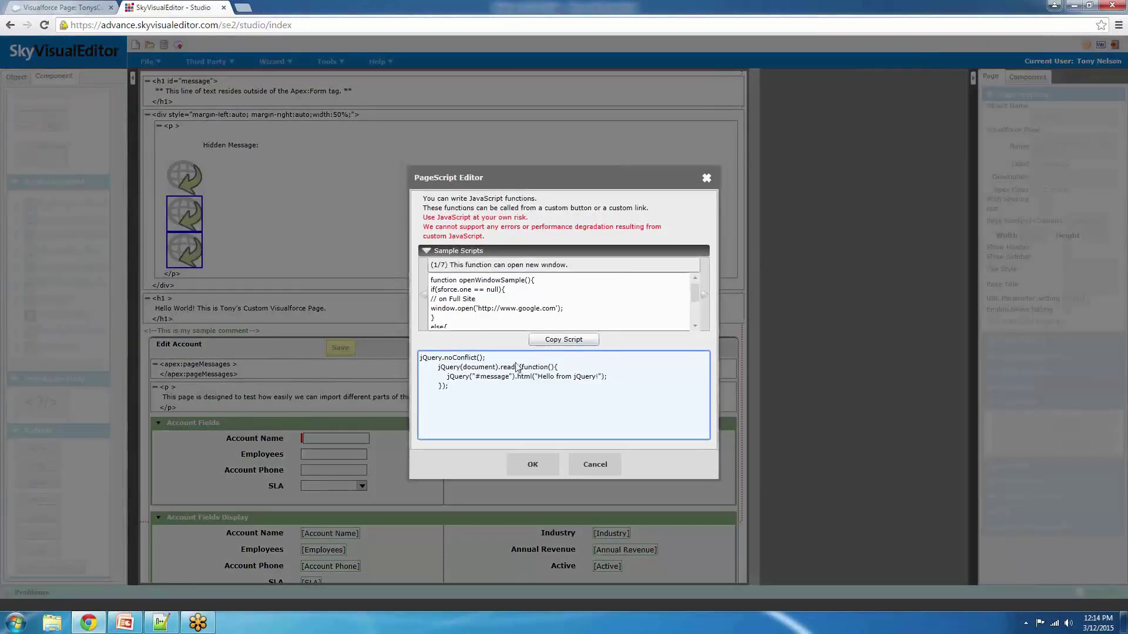
left_click(533, 465)
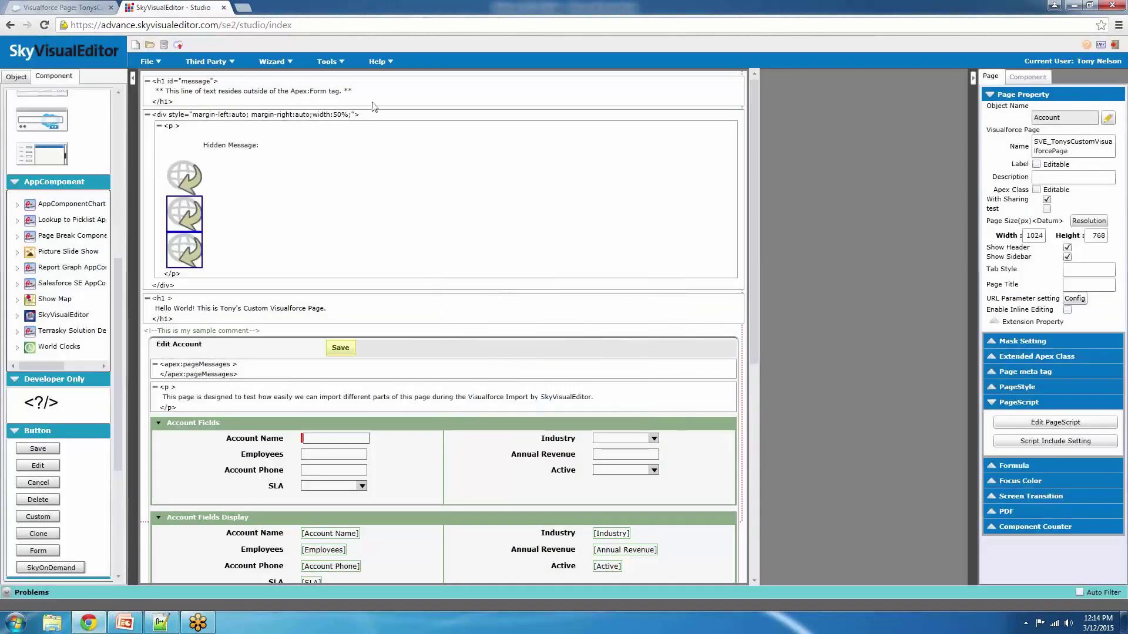
Select the h1 message code block and review the import warnings in the Problems list
left_click(374, 101)
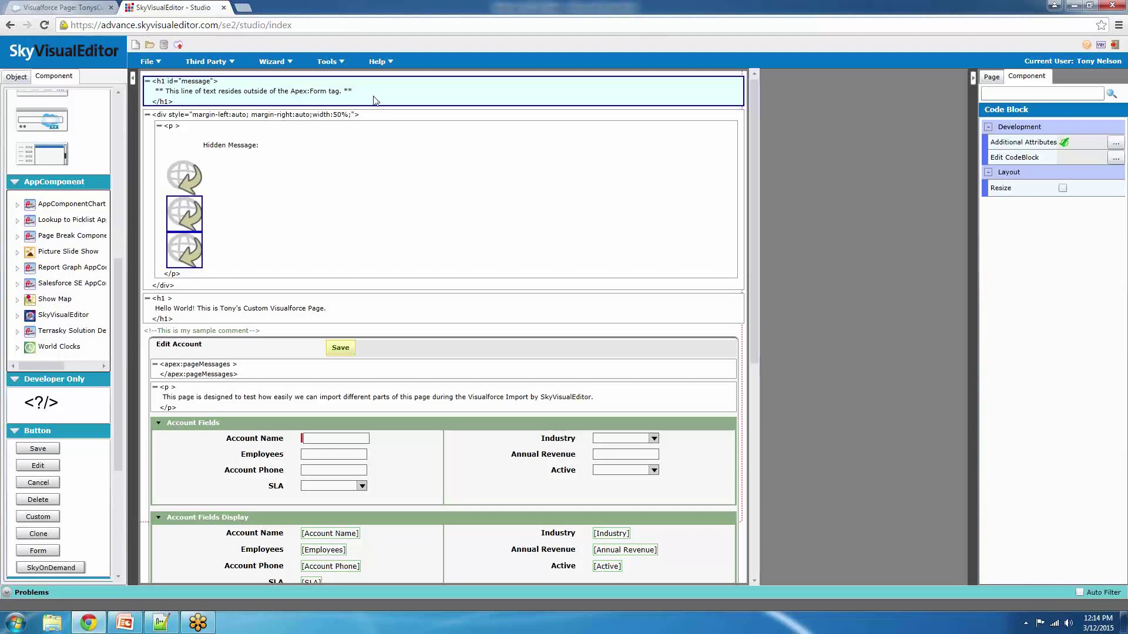
left_click(7, 593)
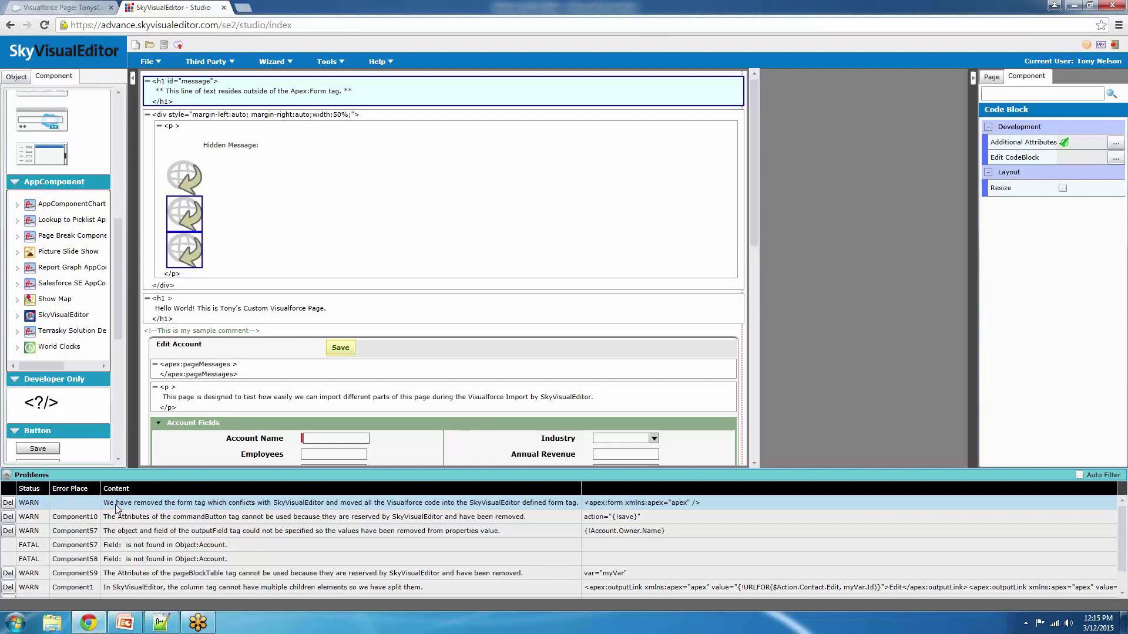
left_click(7, 475)
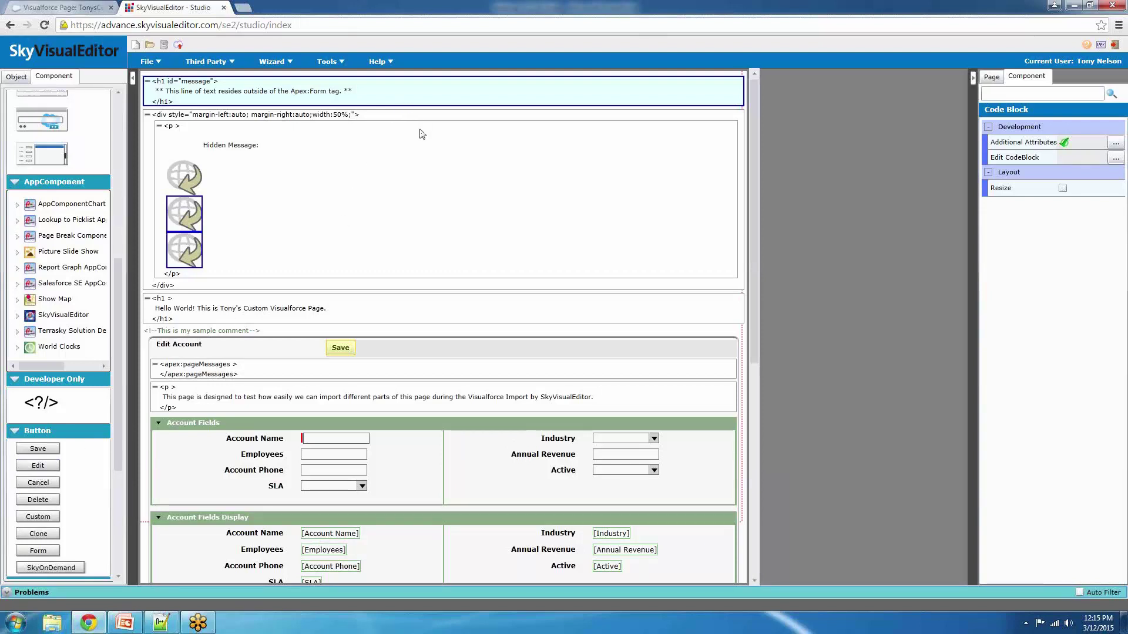
Move the h1 message code block out of the form to the top of the page and collapse the div code block
left_click_drag(405, 99, 548, 119)
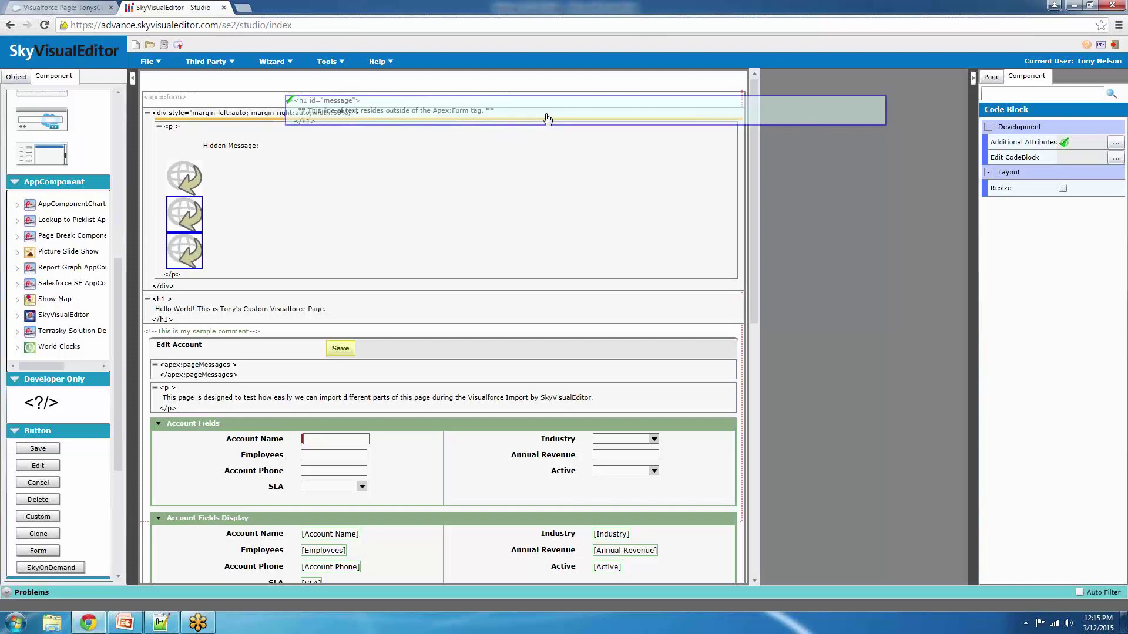
left_click_drag(548, 119, 547, 88)
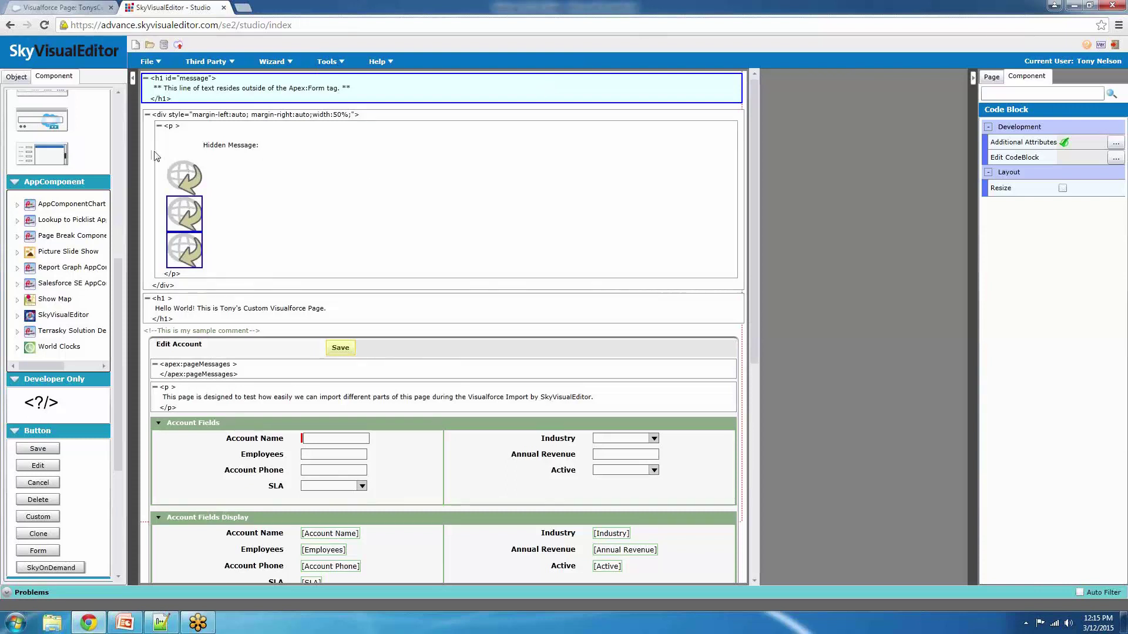
left_click(147, 115)
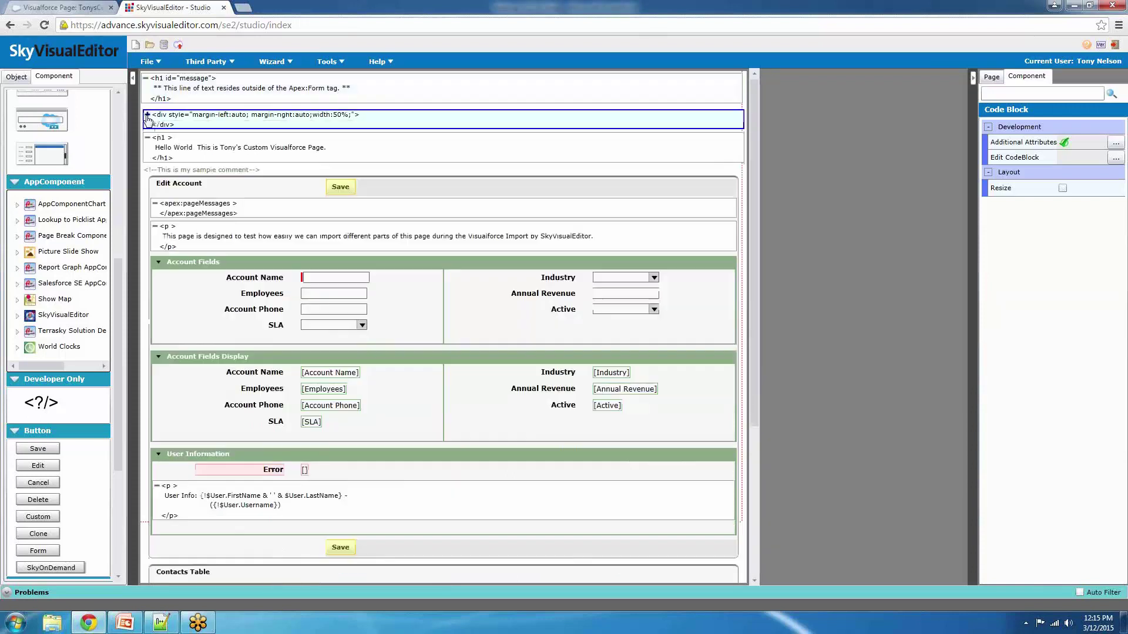
Copy the "Hello World!" sentence from the second h1 code block, leaving the block unedited
double_click(209, 152)
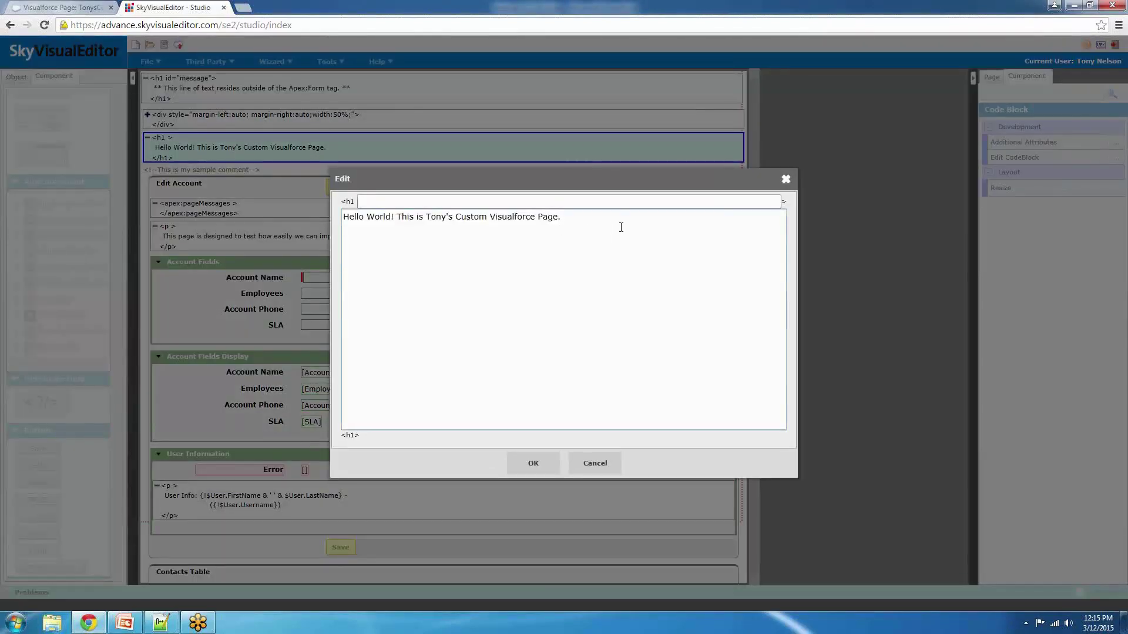
left_click_drag(621, 228, 316, 202)
key("ctrl+c")
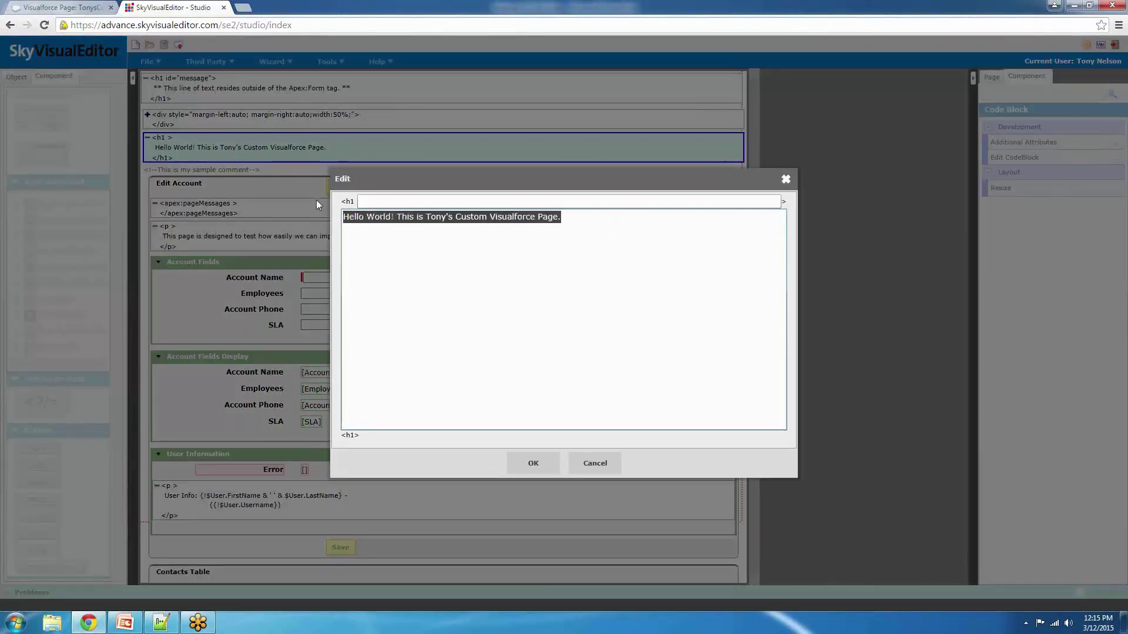
left_click(594, 463)
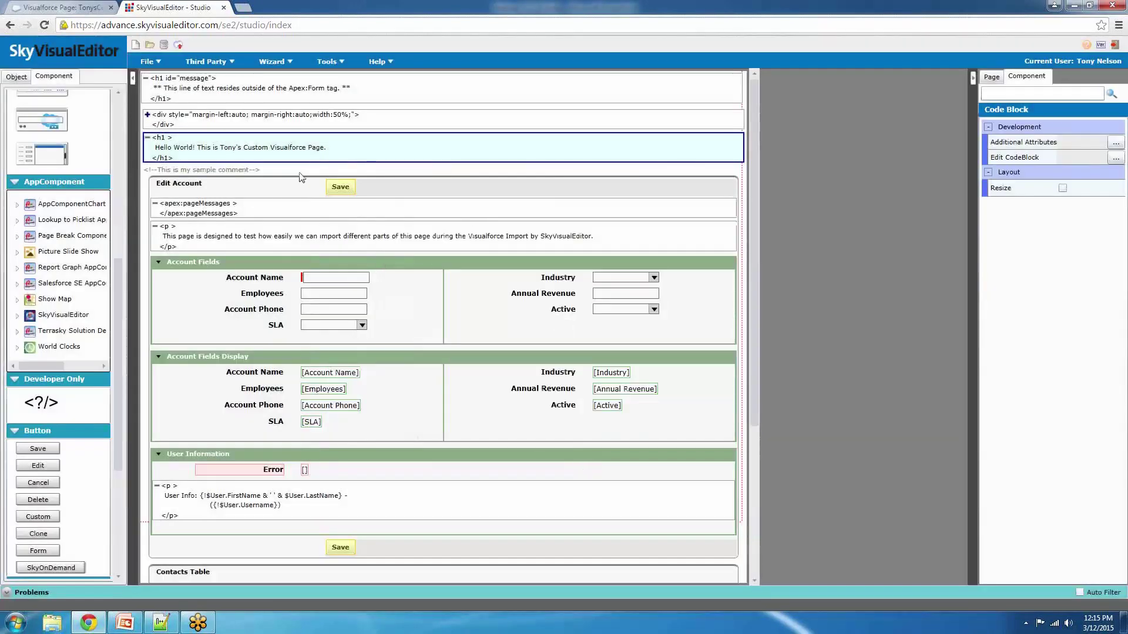
Add a Free Text component below the "Hello World!" h1 block and paste the copied sentence as its label
scroll(61, 265, "down", 3)
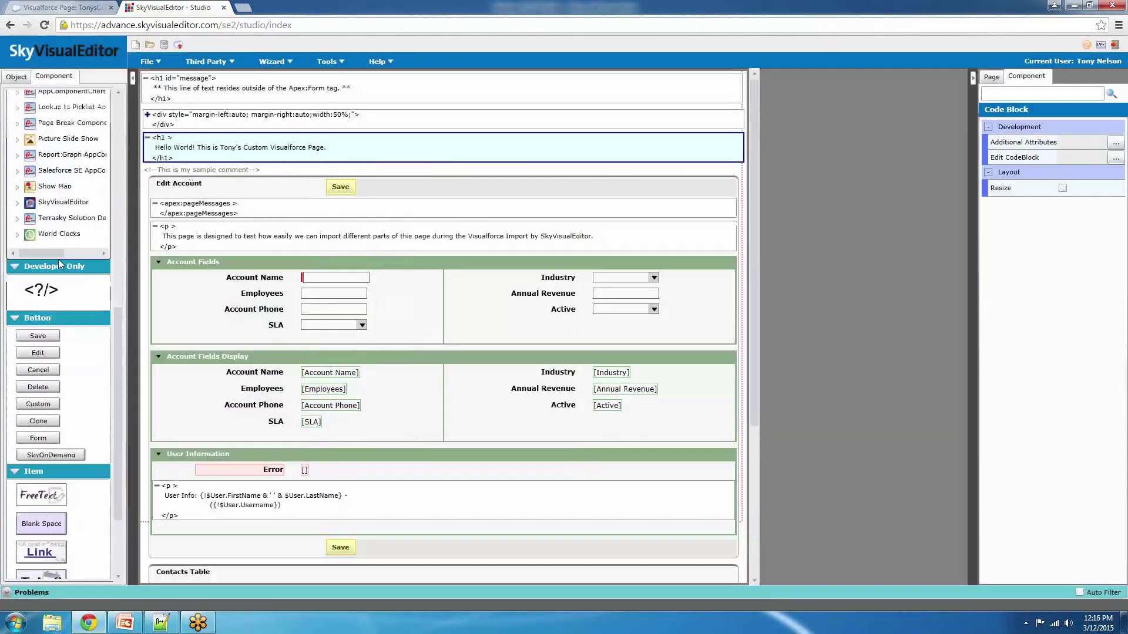
scroll(58, 264, "down", 3)
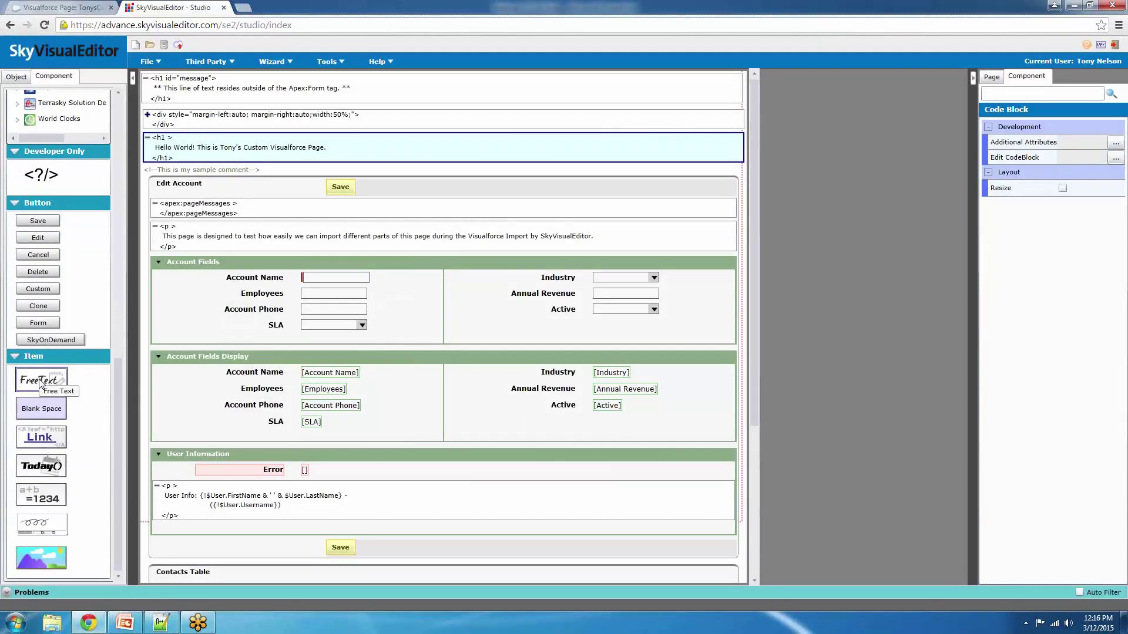
left_click_drag(40, 382, 206, 184)
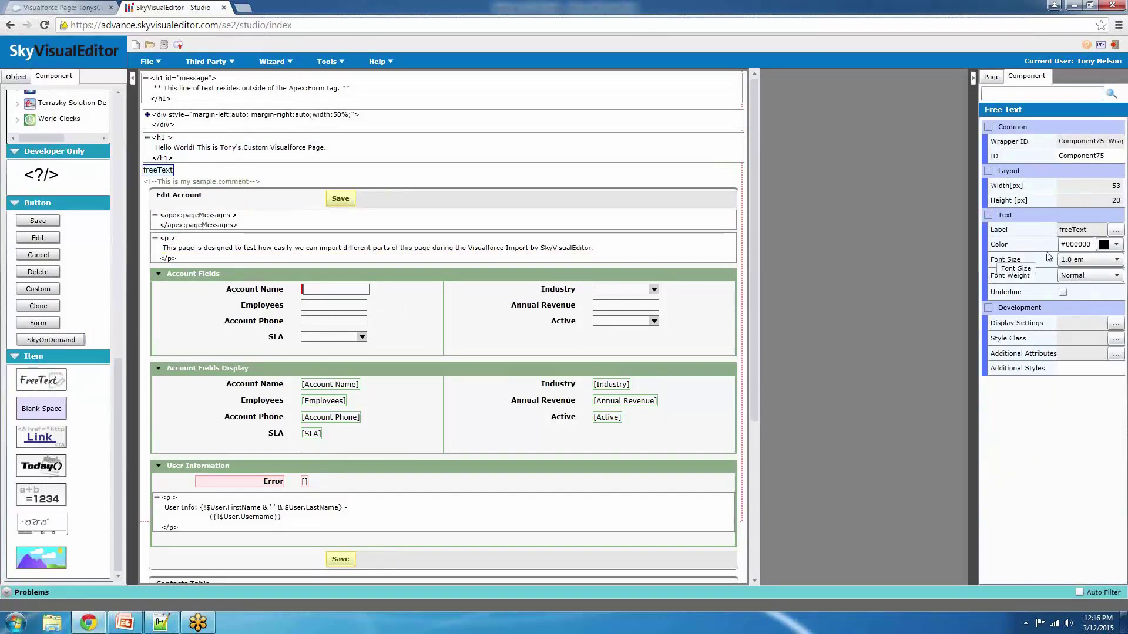
left_click(1115, 230)
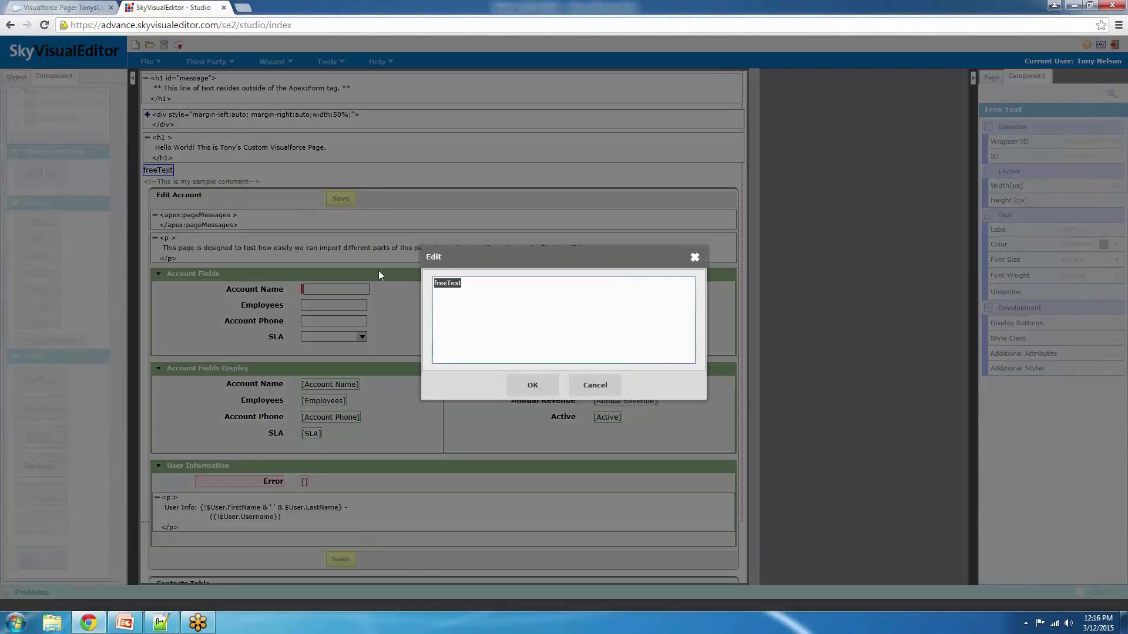
key("ctrl+v")
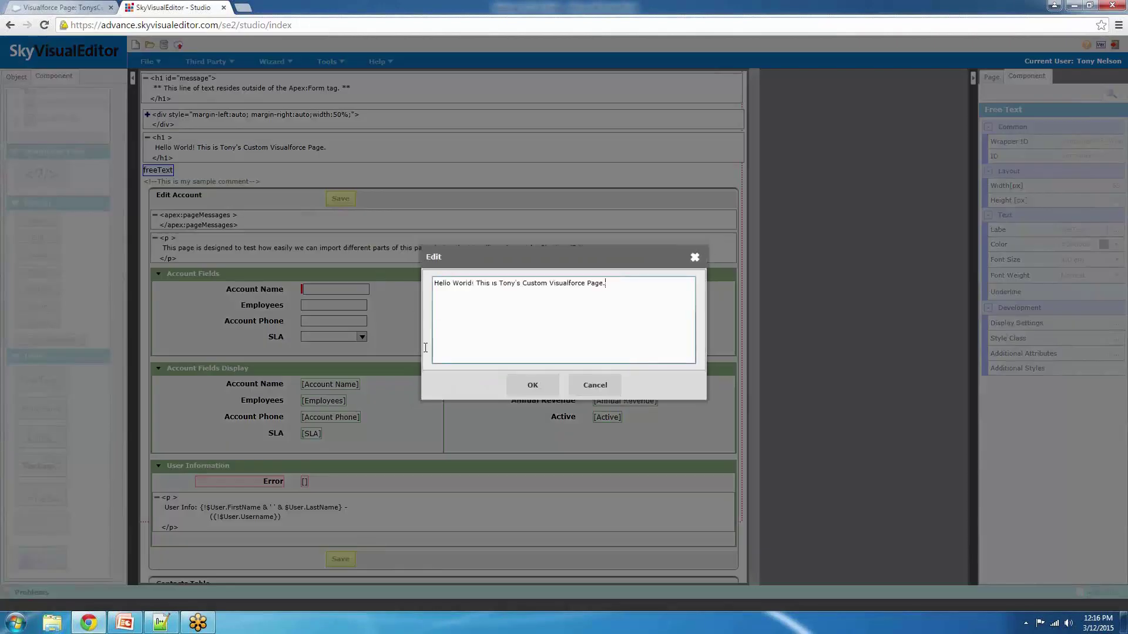
left_click(532, 385)
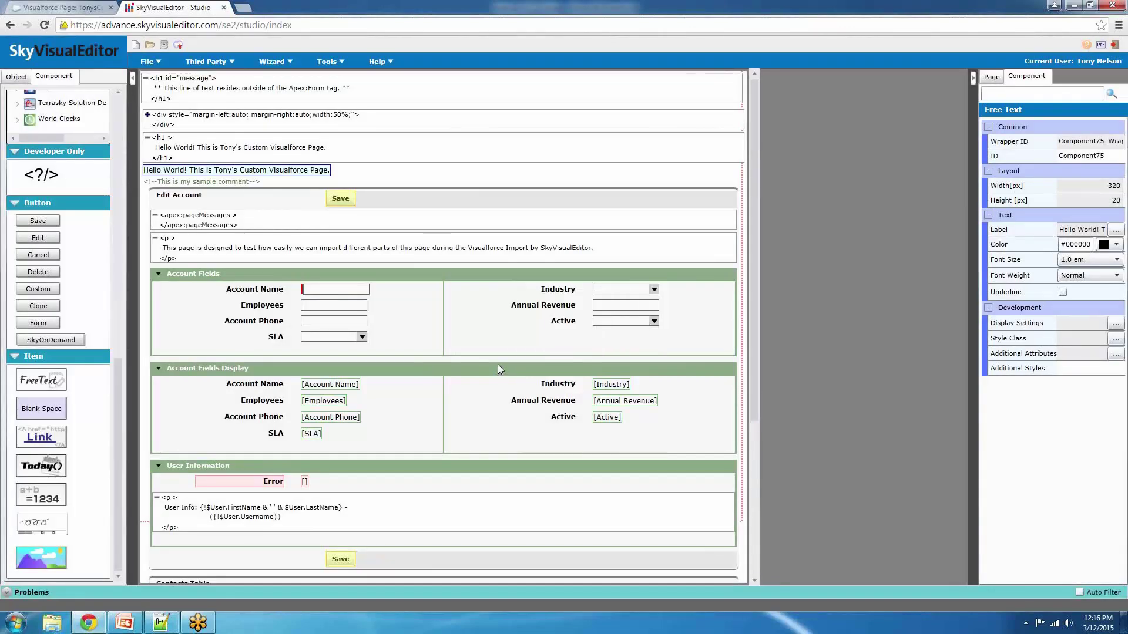
Set the Free Text component's font size to 28 pt and its font weight to Bold
left_click(1082, 265)
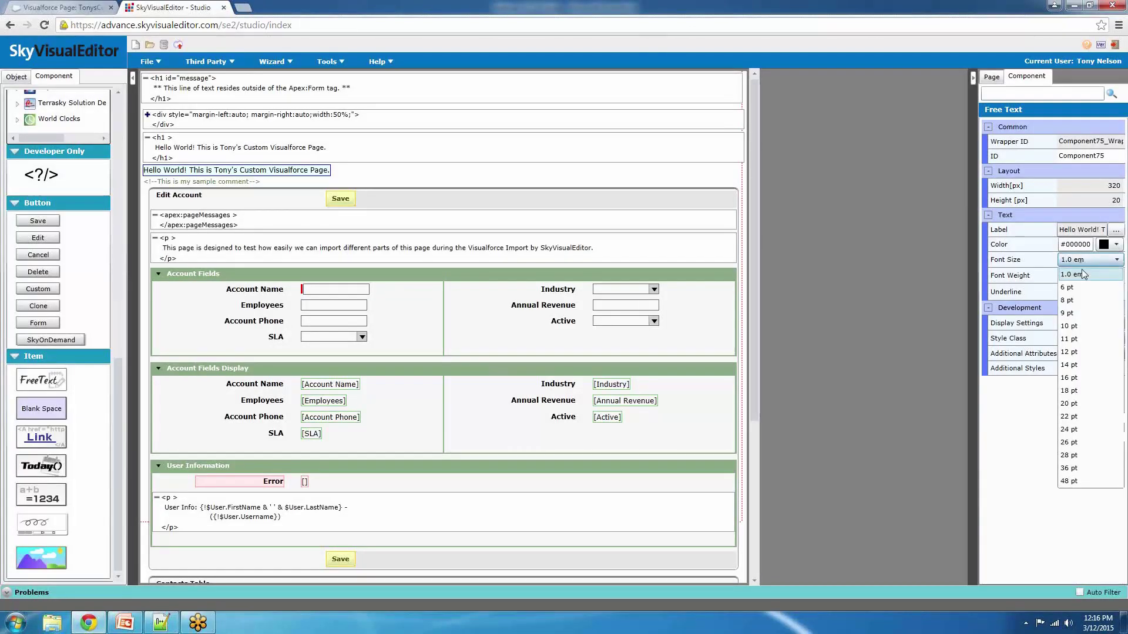
left_click(1085, 458)
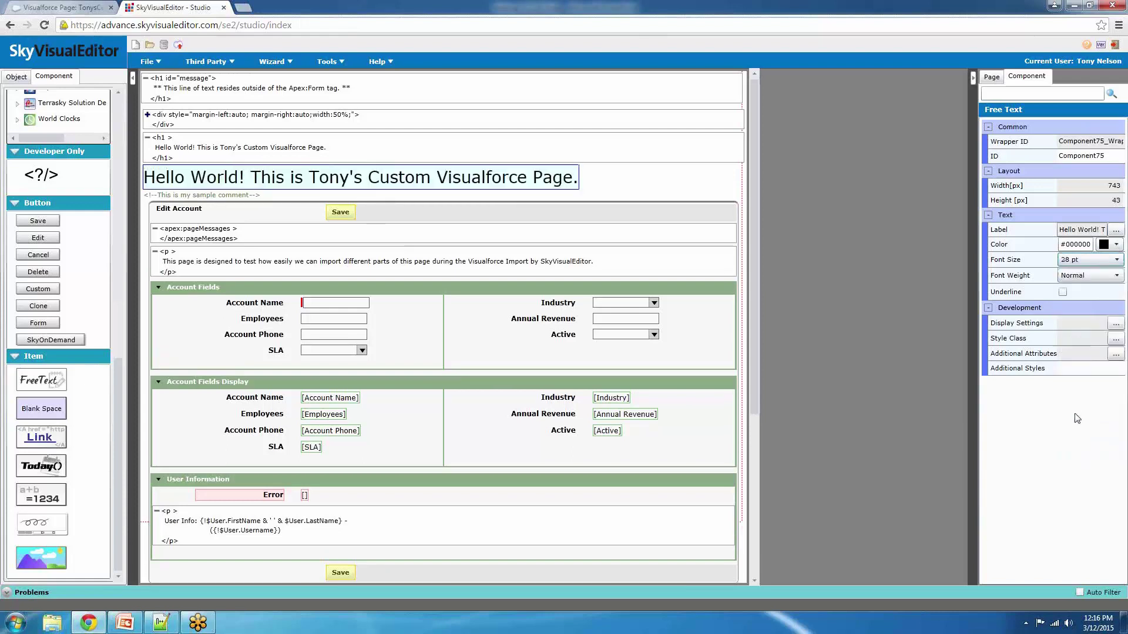
left_click(1081, 275)
left_click(1076, 295)
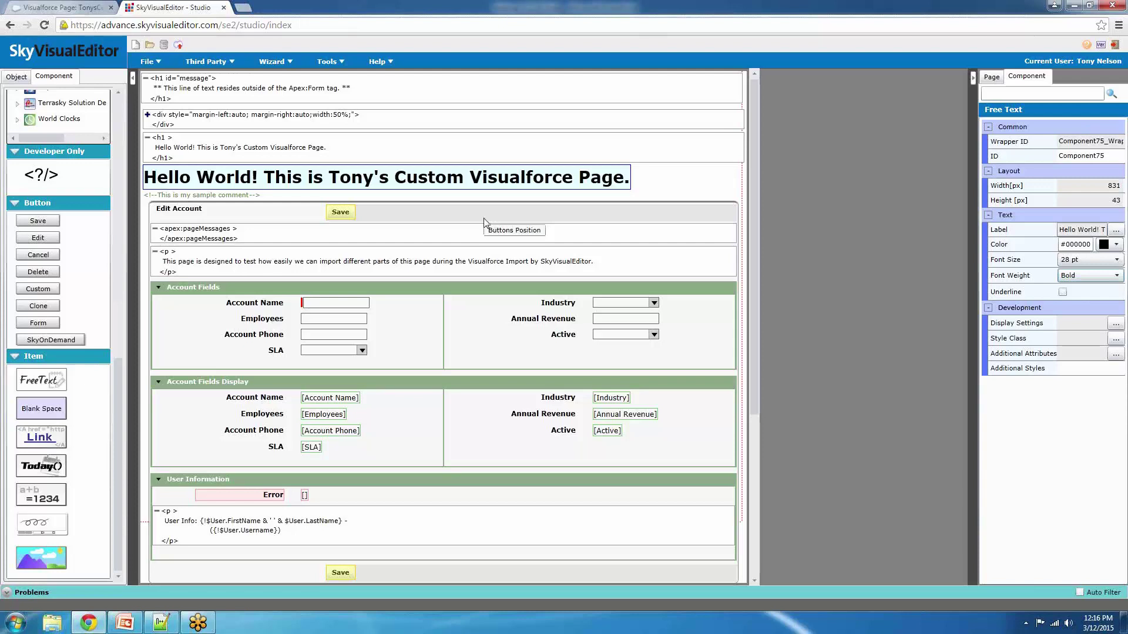
Inspect the Free Text component's Style Class, Additional Styles and Additional Attributes settings without changing them
left_click(1116, 341)
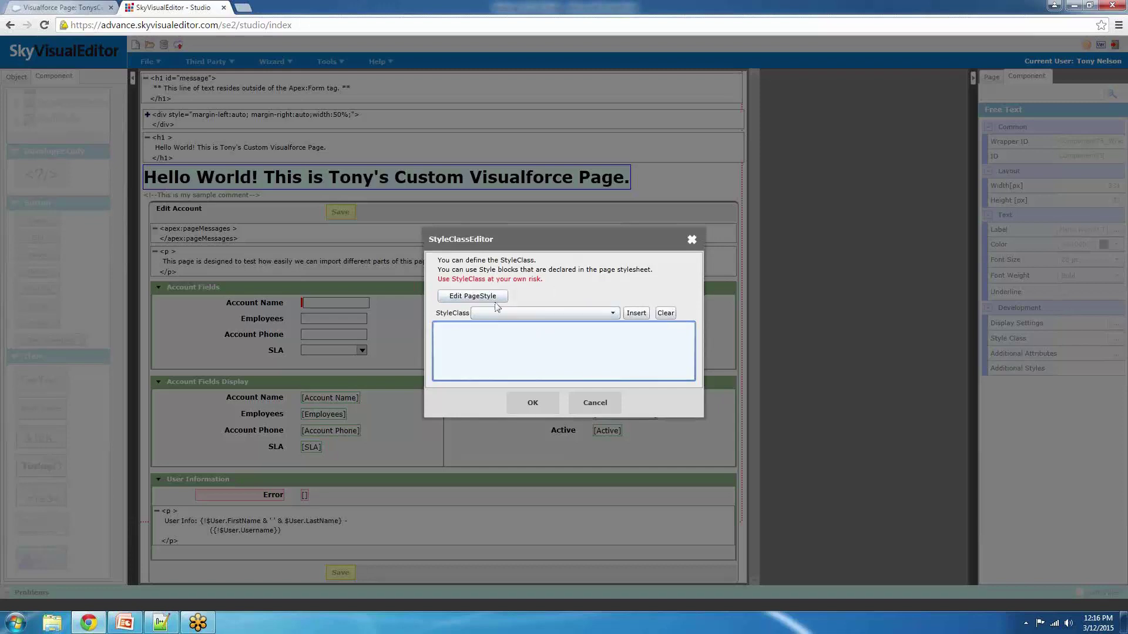
left_click(595, 403)
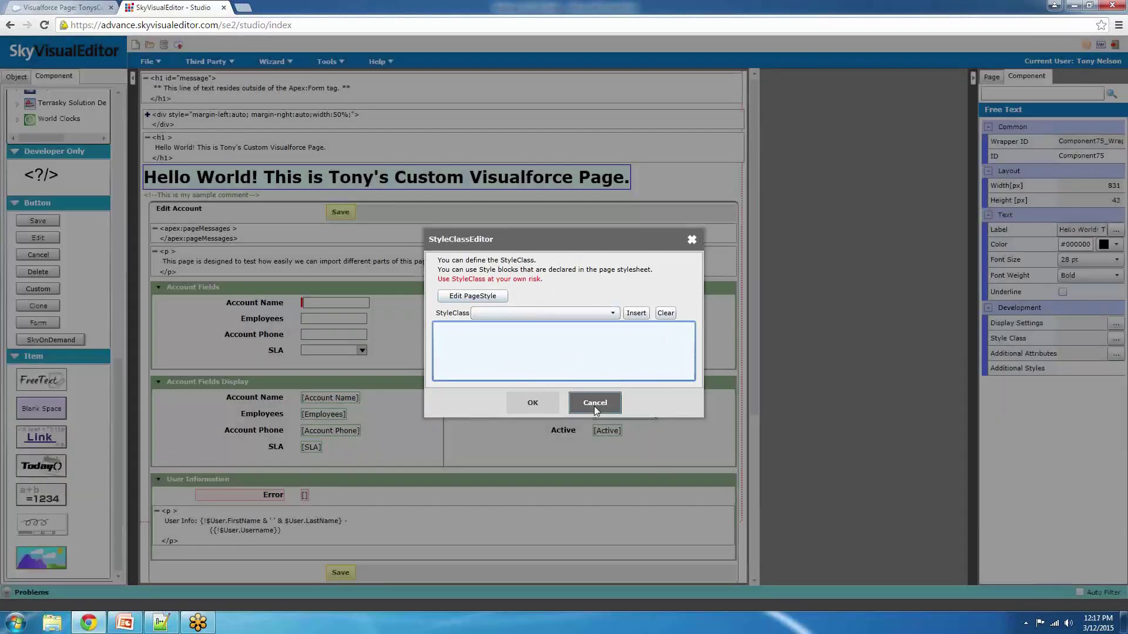
left_click(1084, 372)
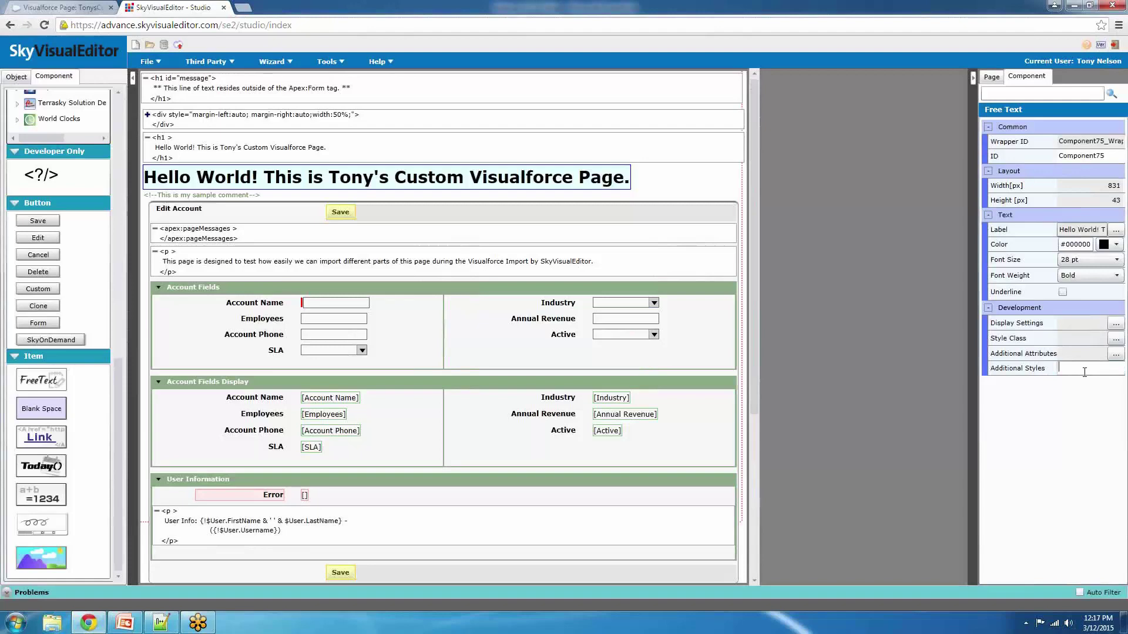
left_click(1115, 355)
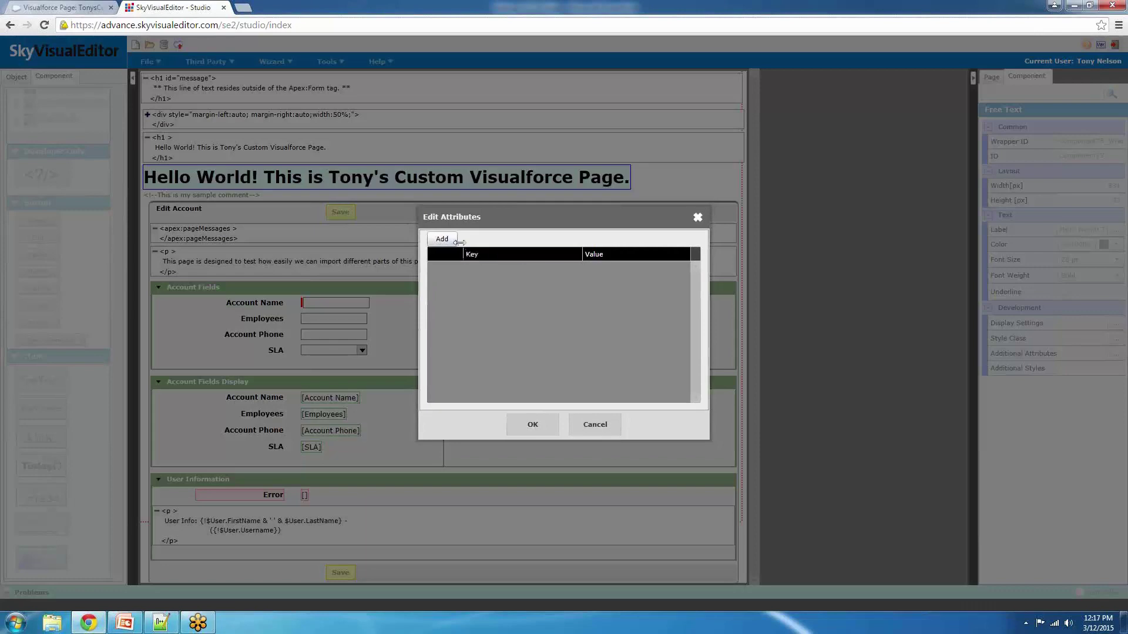
left_click(594, 425)
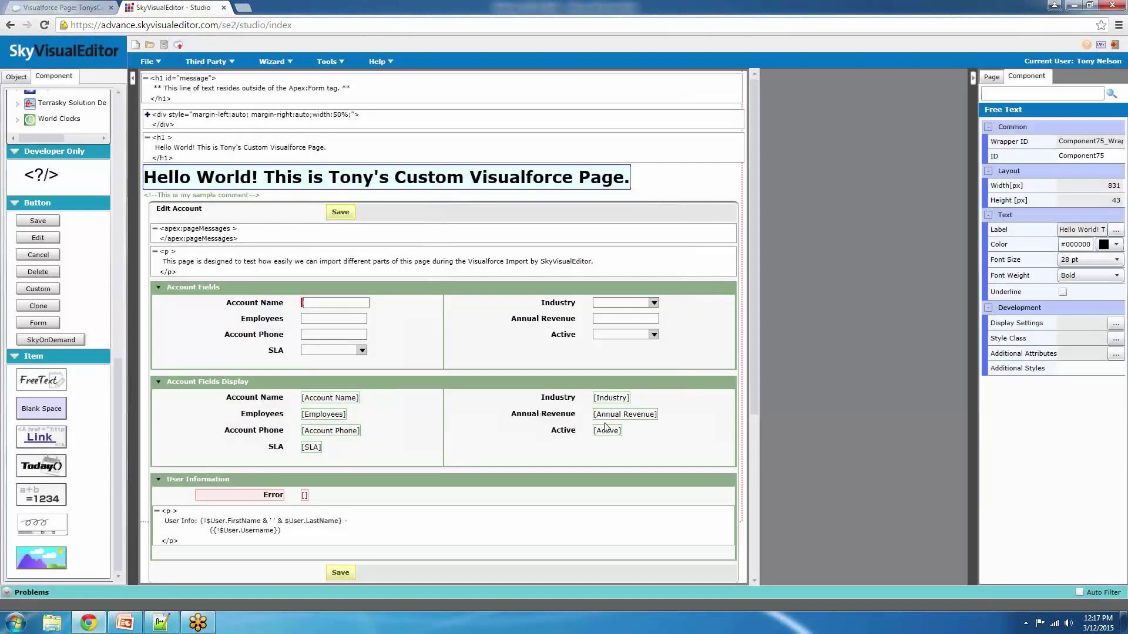
Inspect the properties of the sample comment and the Edit Account page block, and look over the block's contents
left_click(259, 196)
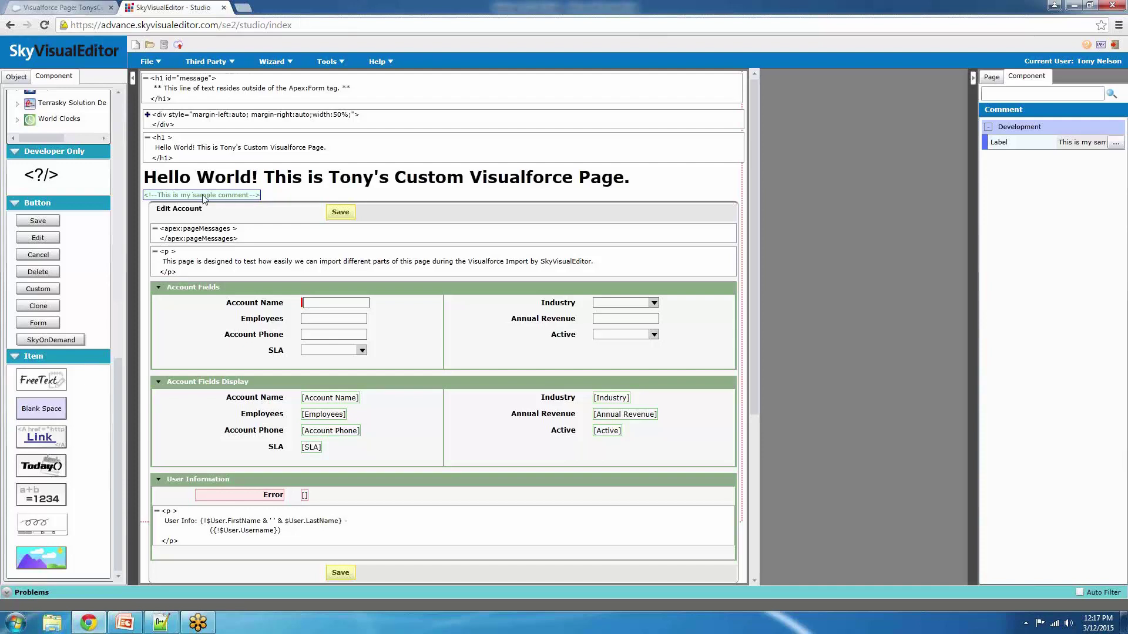
left_click(229, 215)
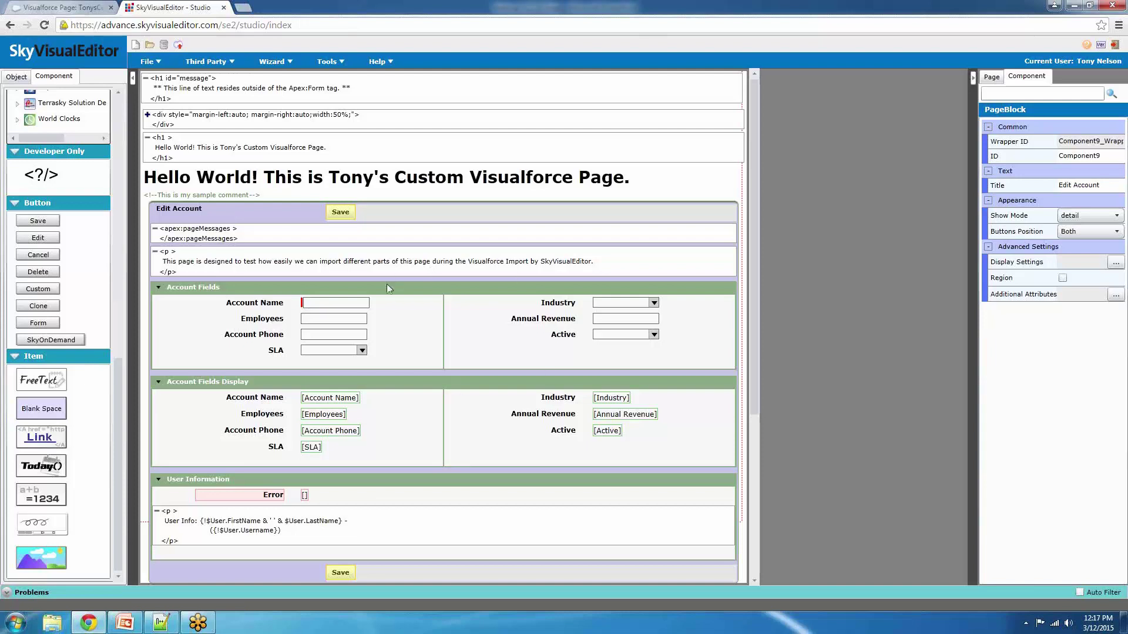
scroll(388, 291, "down", 3)
scroll(392, 316, "up", 2)
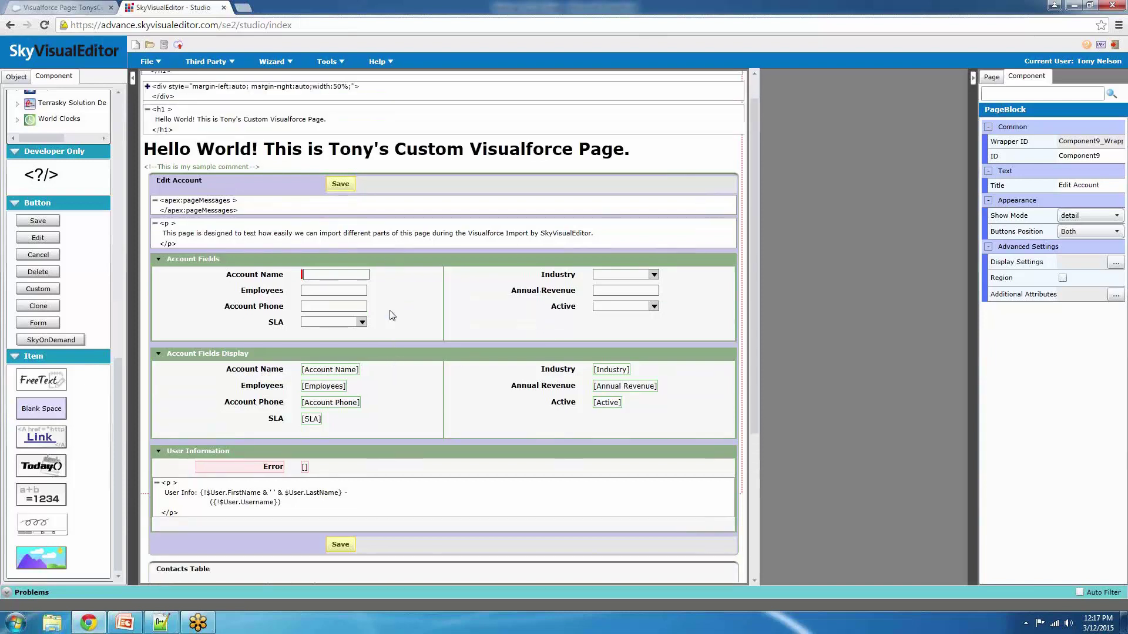
scroll(392, 315, "up", 1)
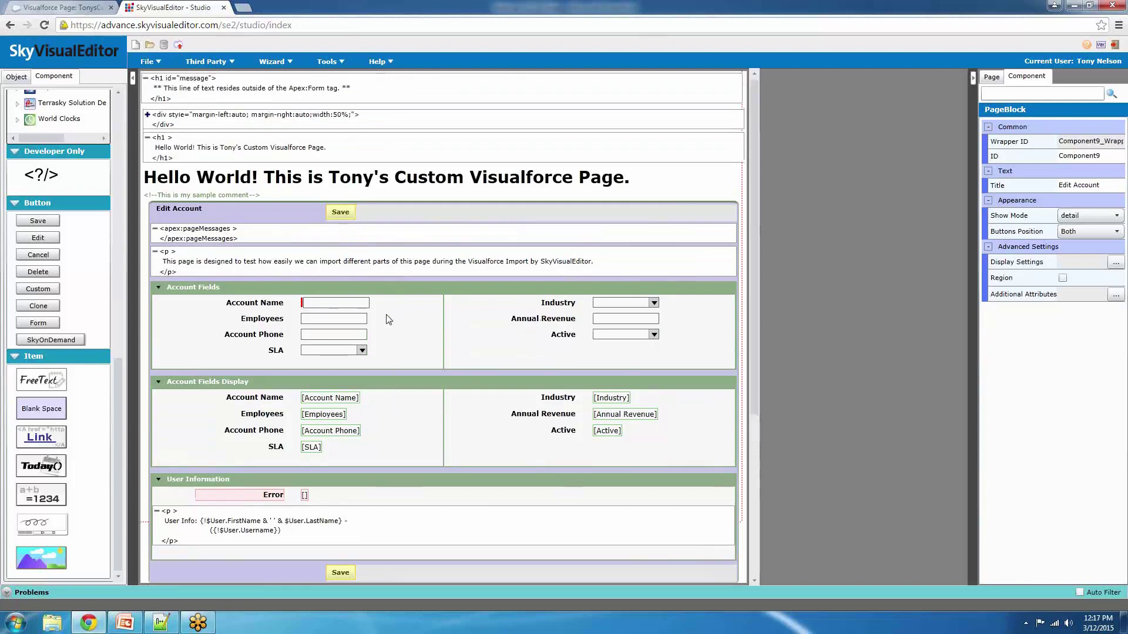
Set the Account Fields section to 3 columns and move the SLA and Active fields into the third column
left_click(266, 291)
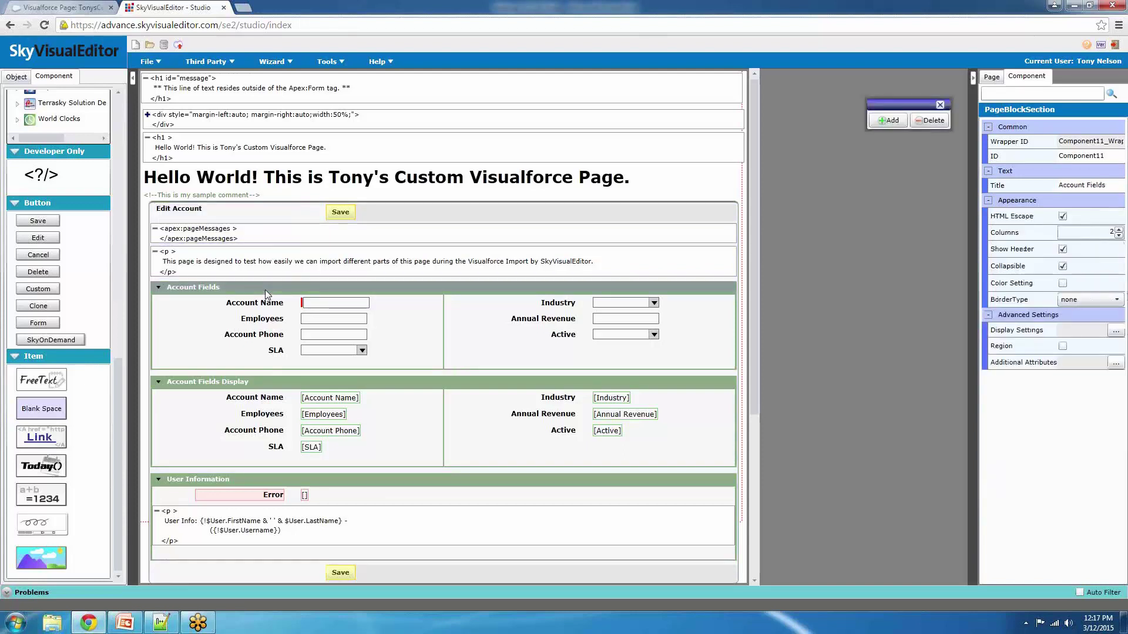
left_click(1119, 230)
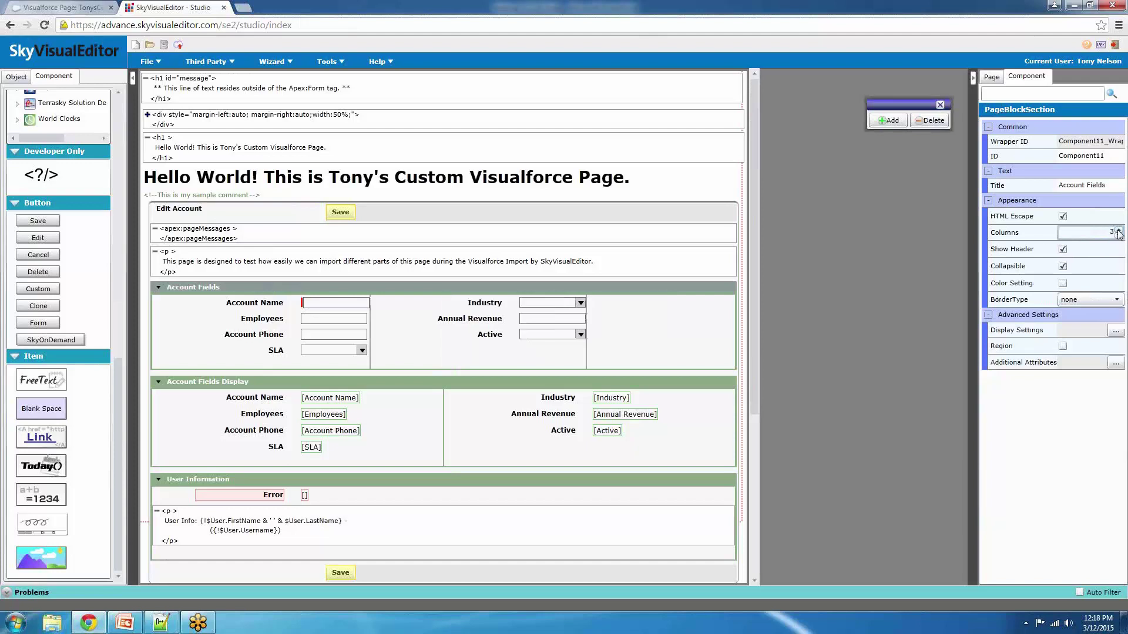
left_click_drag(328, 352, 651, 346)
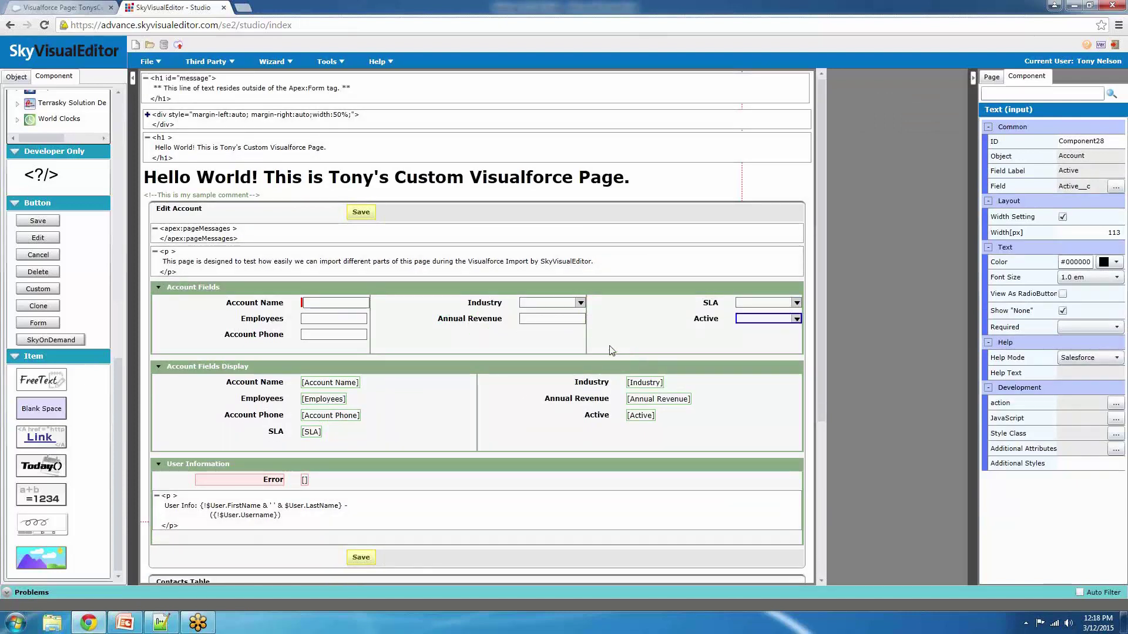
Remove the apex:pageMessages code block from the Edit Account page block
left_click(248, 239)
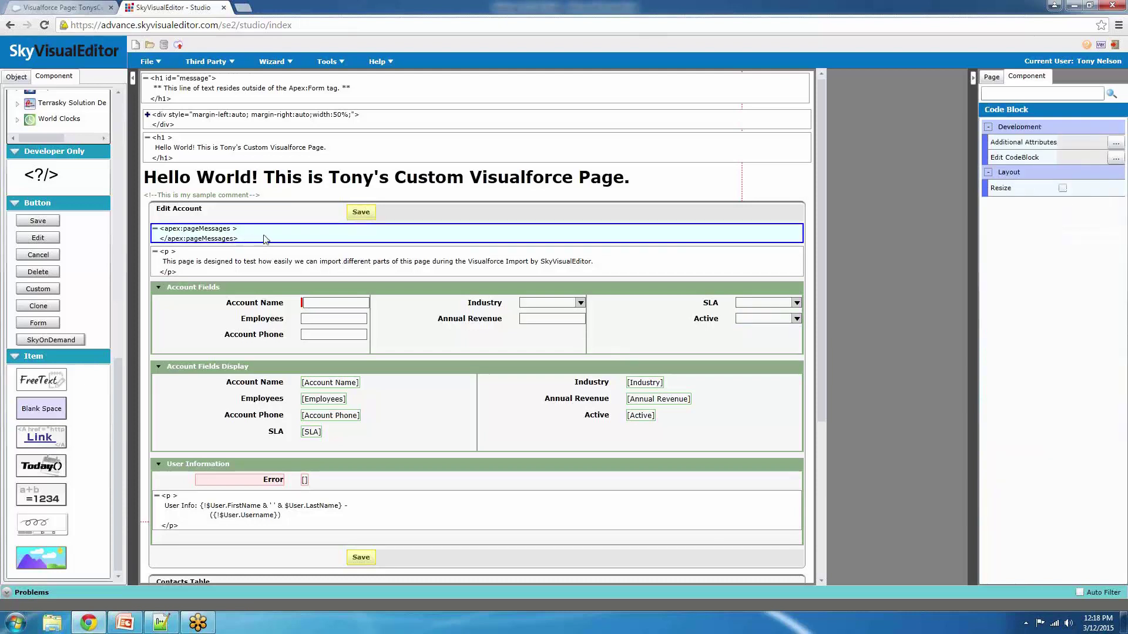
left_click_drag(264, 239, 102, 252)
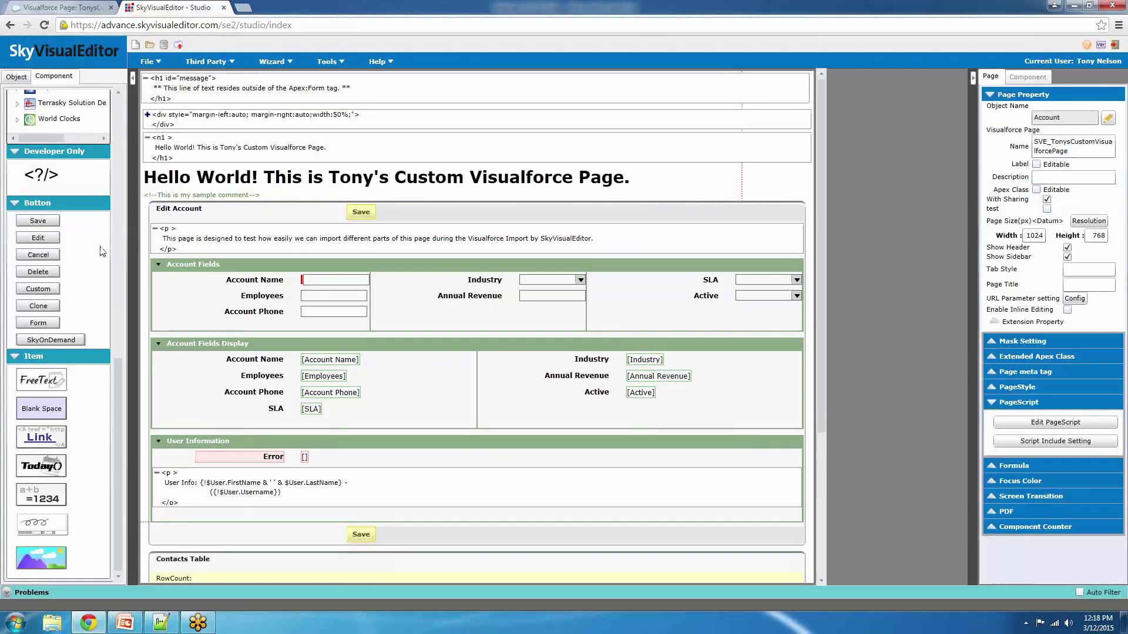
Remove the Hello World h1 code block and the introductory paragraph code block from the Edit Account page block
left_click(193, 247)
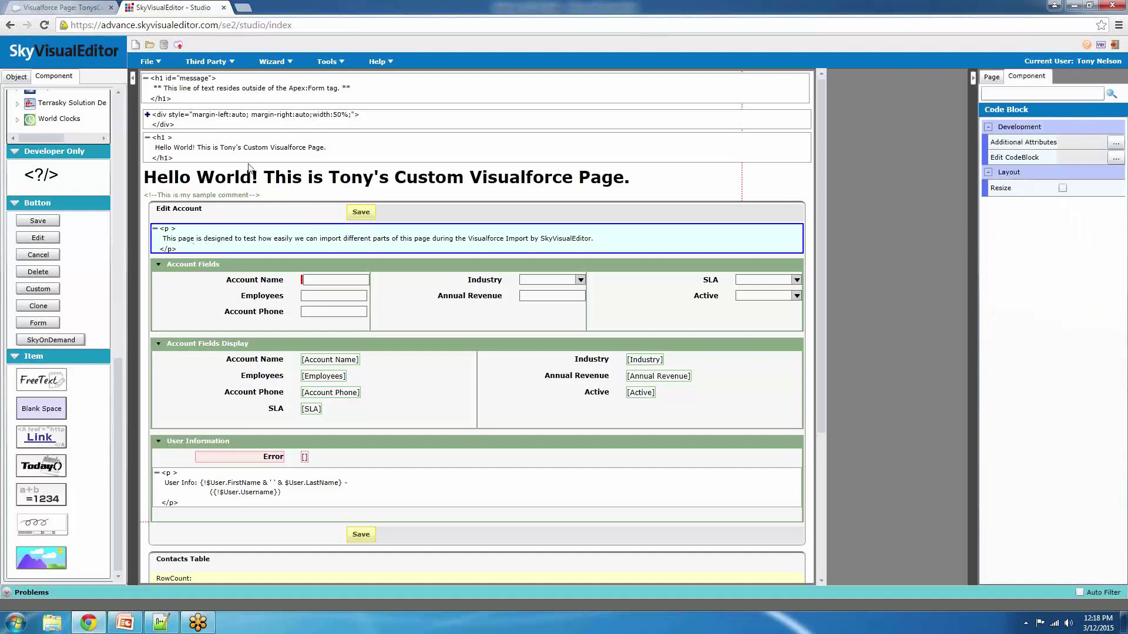
left_click_drag(261, 160, 200, 165)
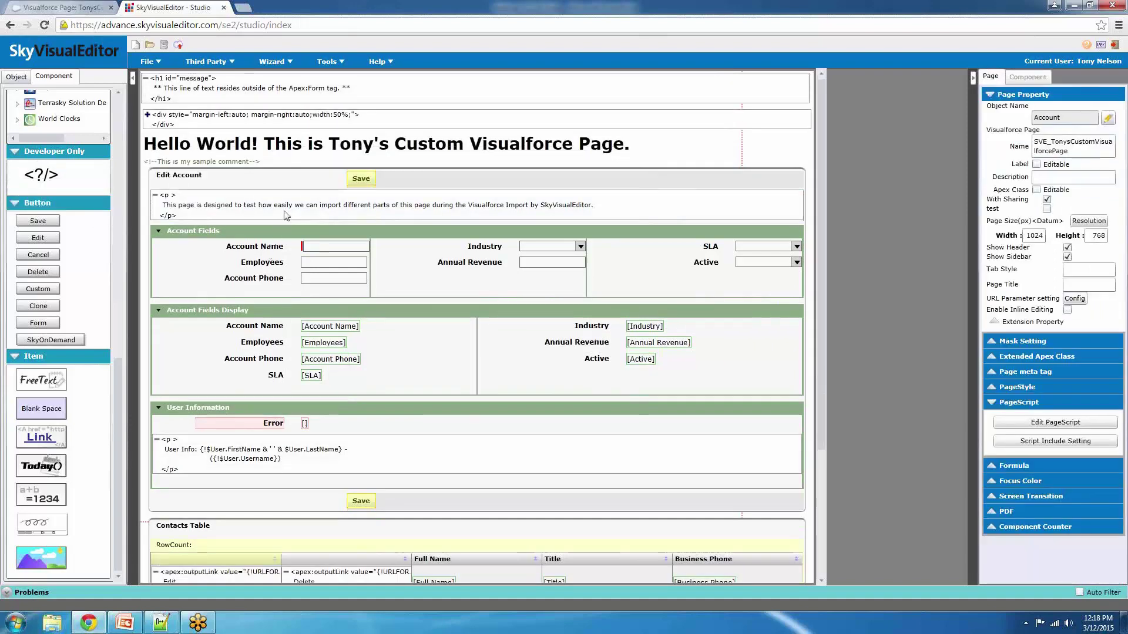
left_click_drag(284, 211, 85, 262)
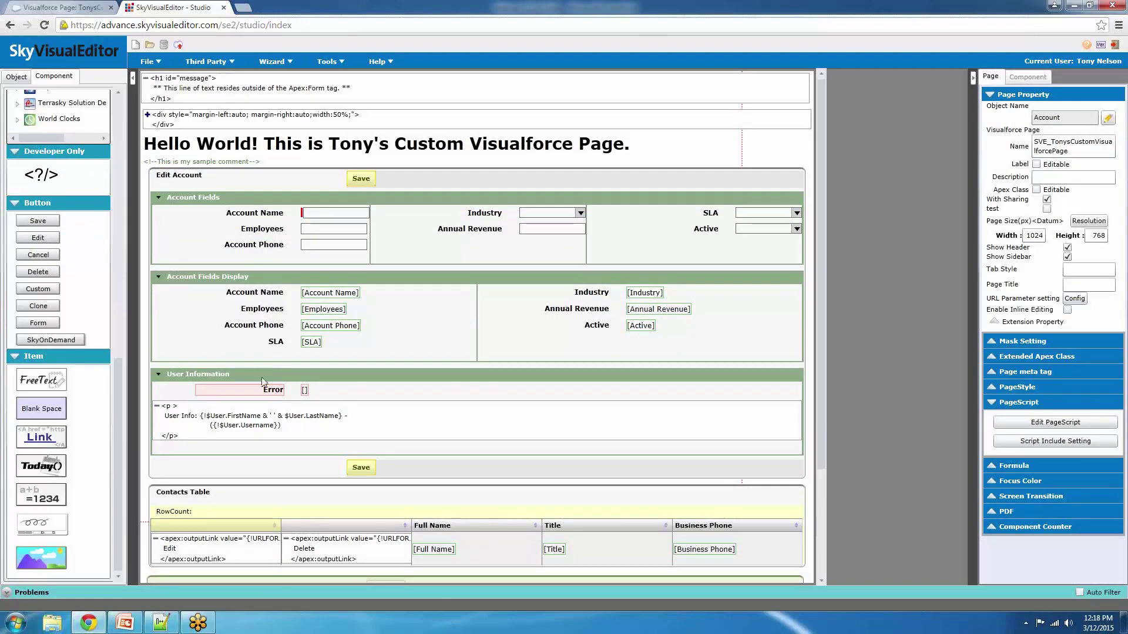
Delete the form tag warning from the Problems list and review the import log
left_click(8, 594)
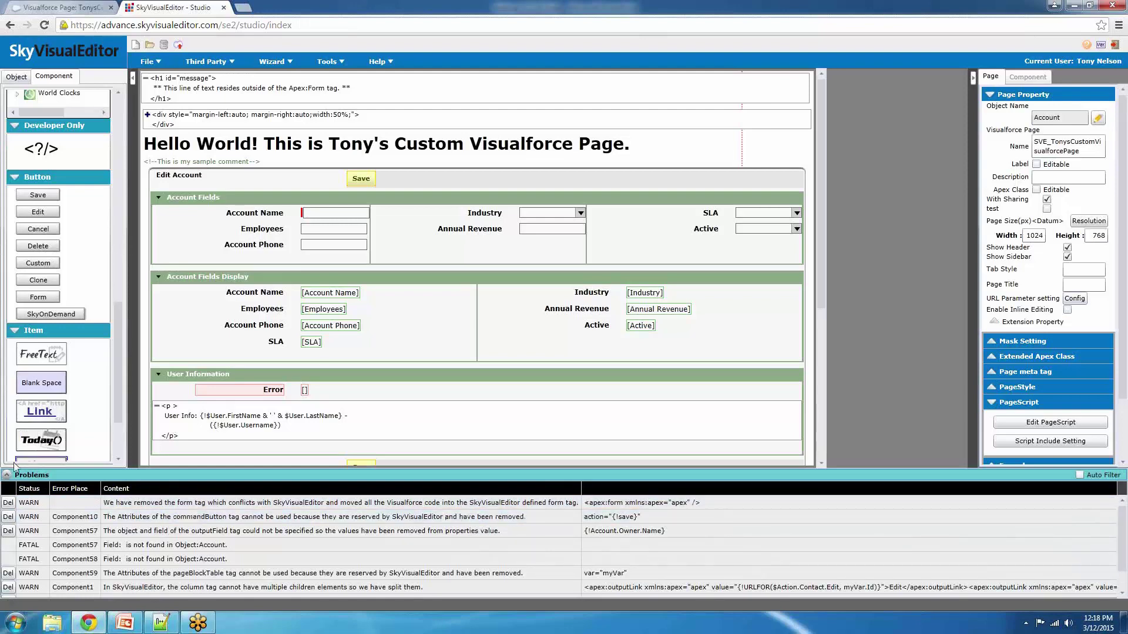
left_click(8, 503)
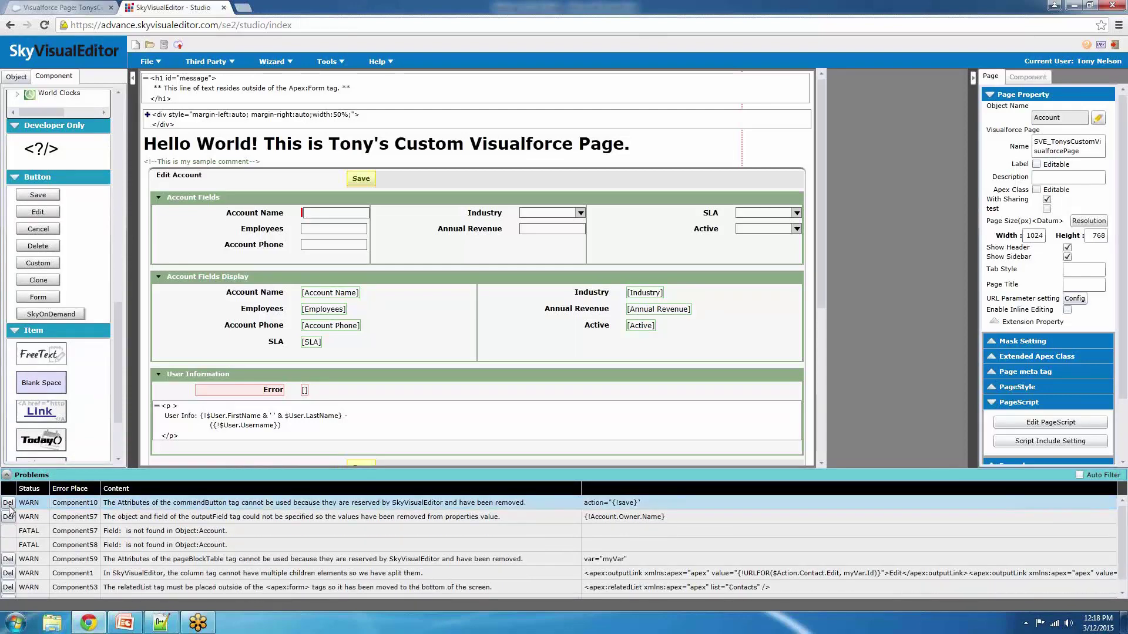
left_click(344, 62)
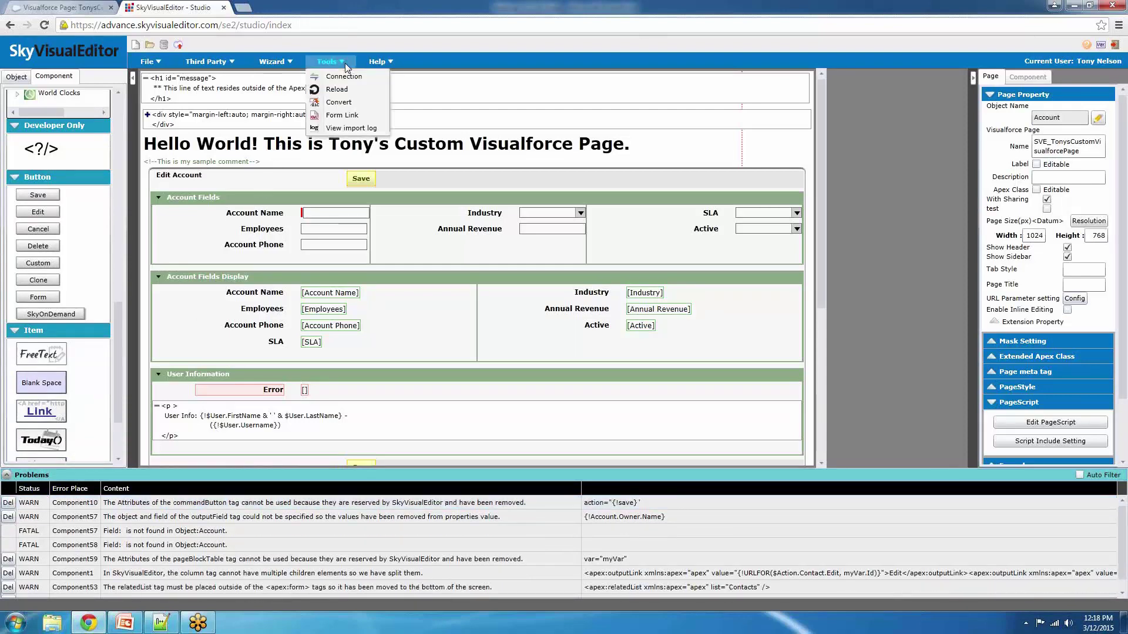
left_click(352, 128)
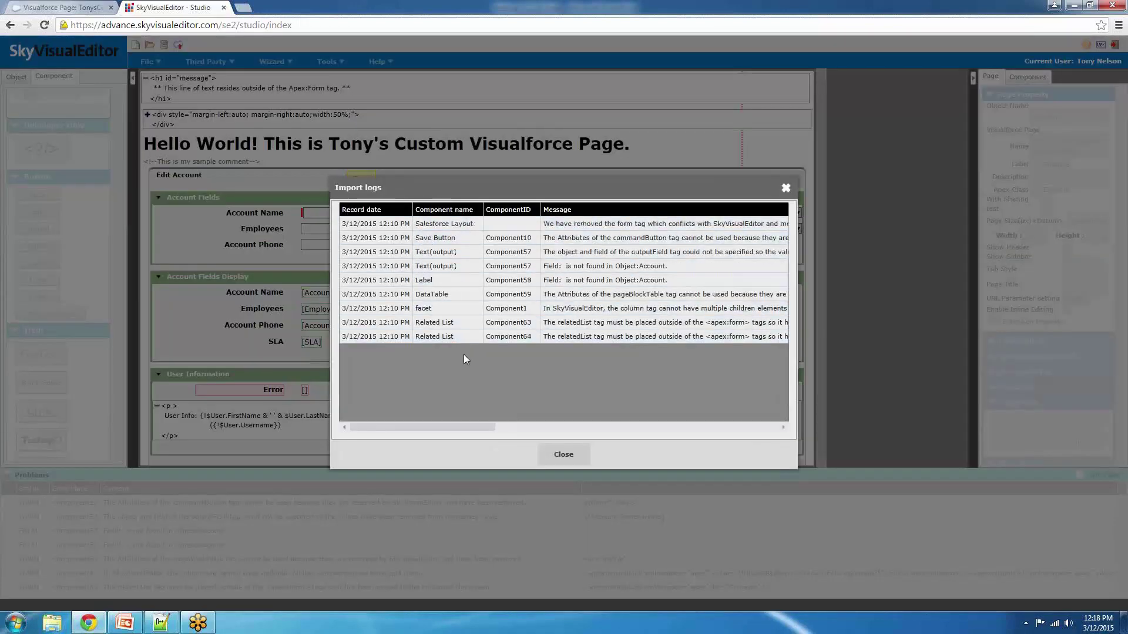
left_click(547, 459)
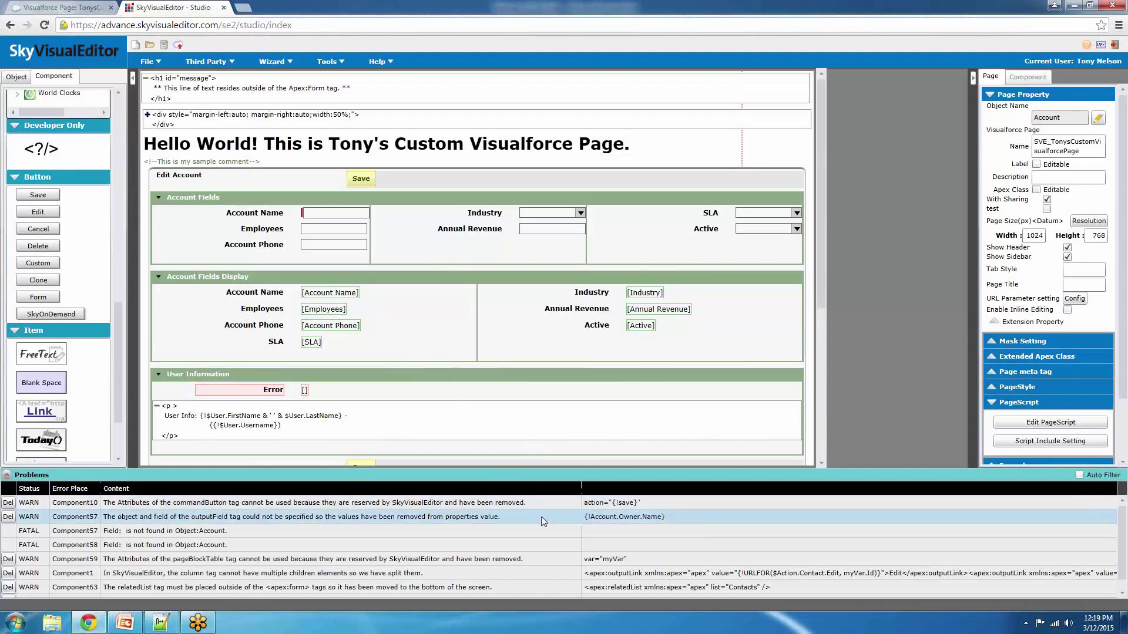
Locate the Save button behind the Component10 commandButton warning, delete that warning, and check the Edit Account page block's button position
left_click(611, 509)
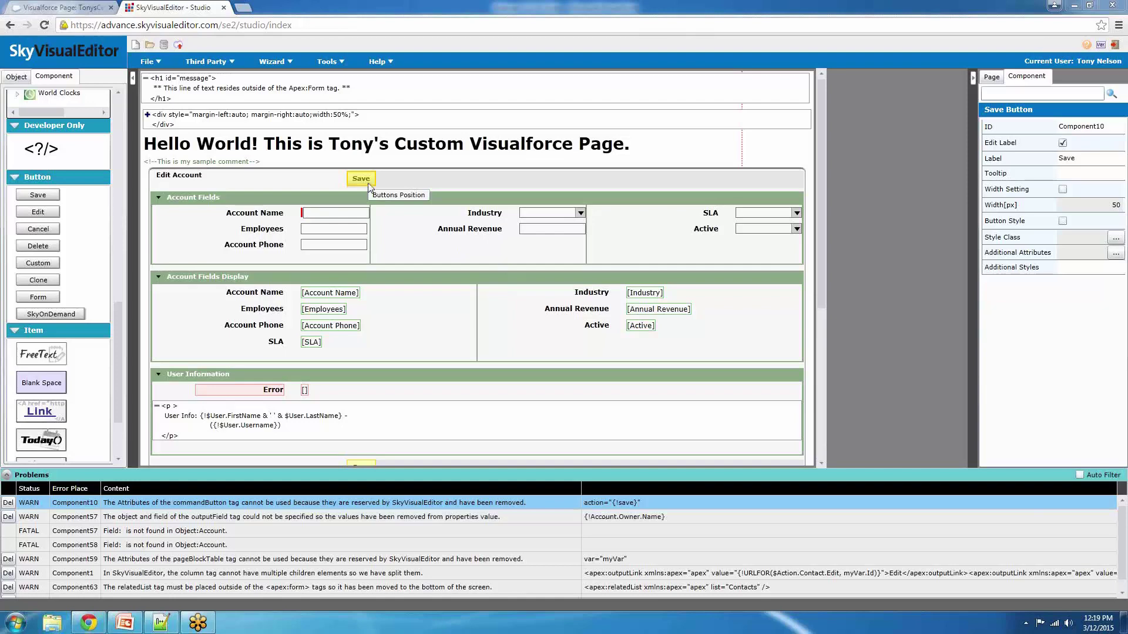
left_click(8, 503)
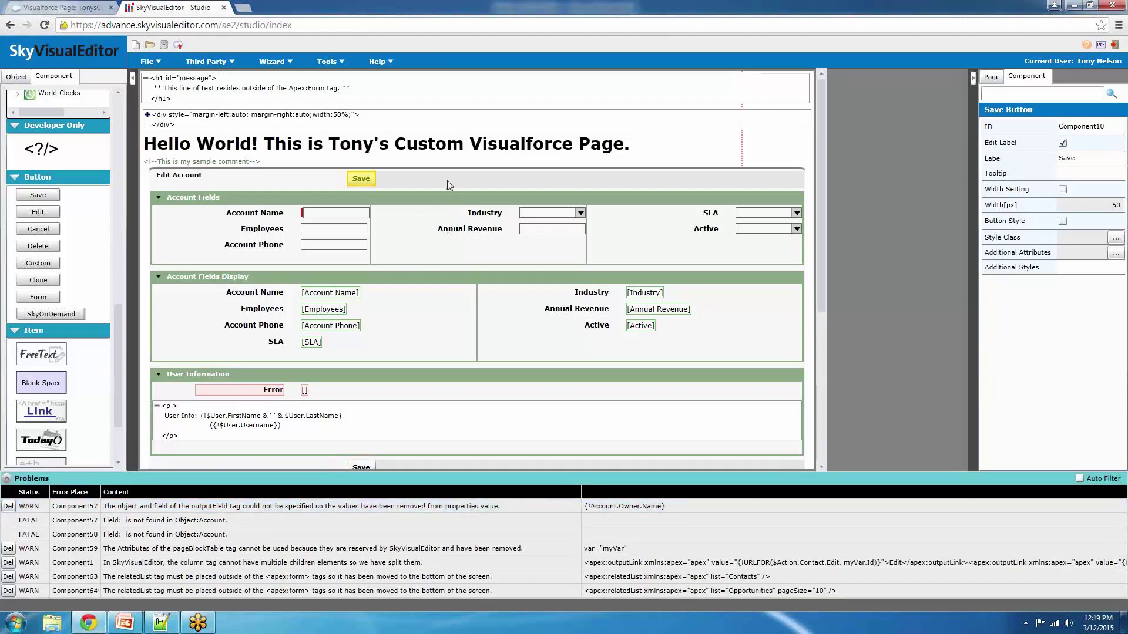
left_click(400, 184)
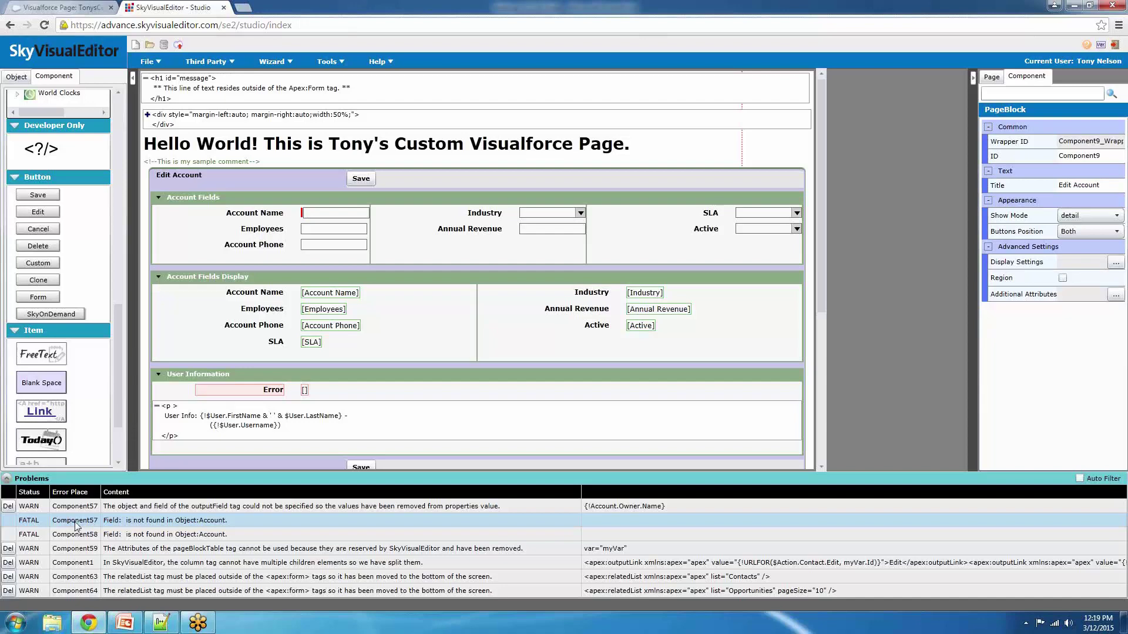
Match the empty output field in User Information to its Component57 problem entry and remove the field from the section
left_click(304, 391)
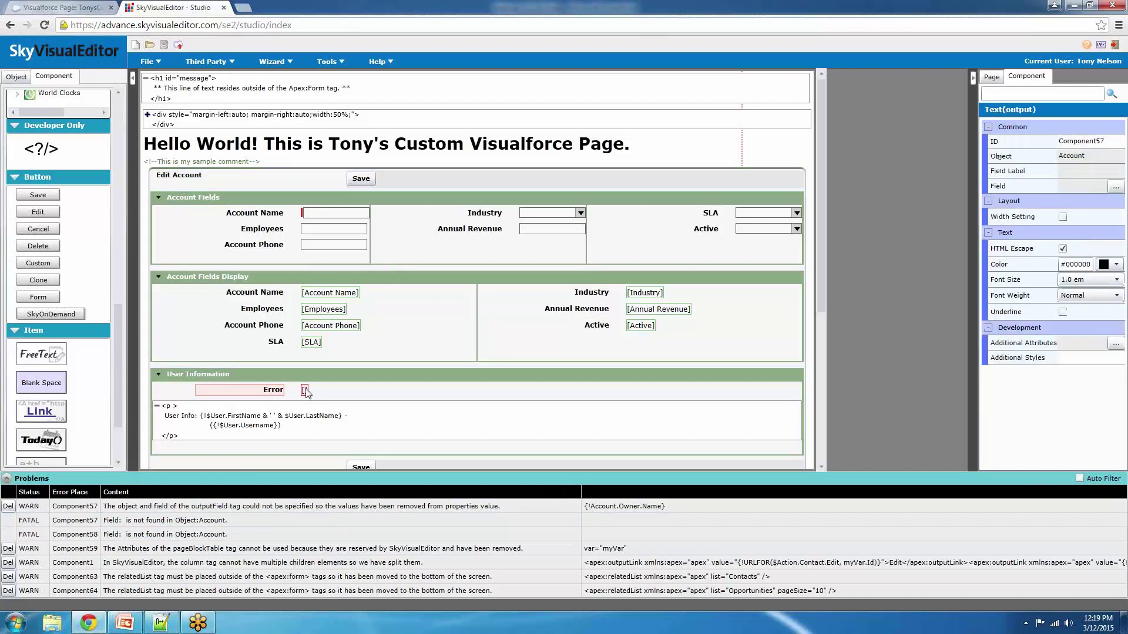
double_click(1104, 141)
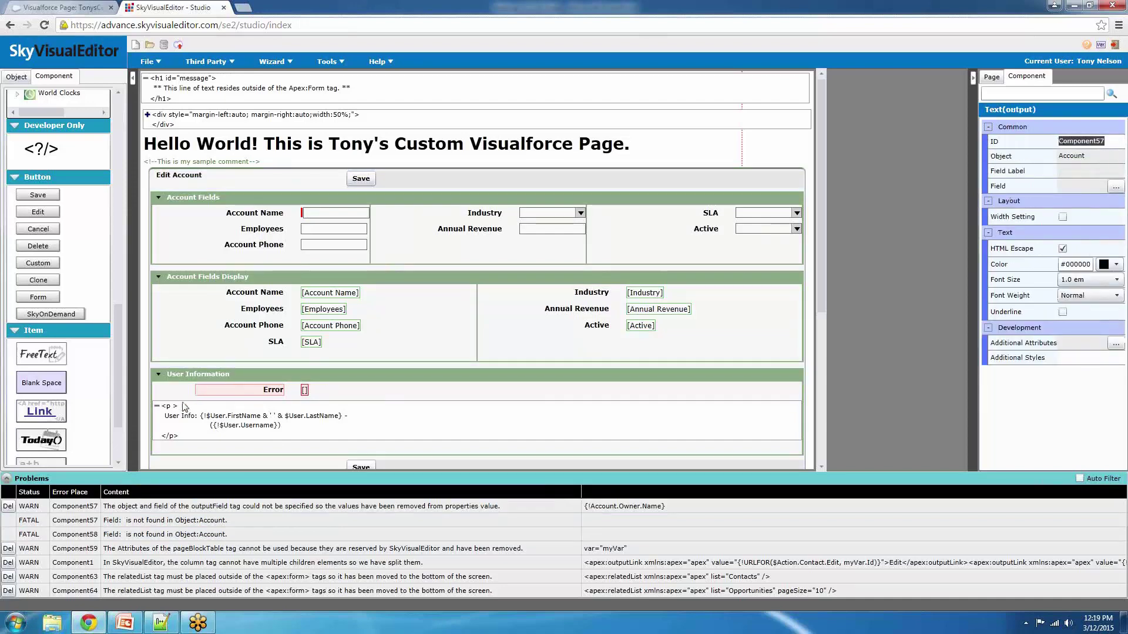
left_click(141, 520)
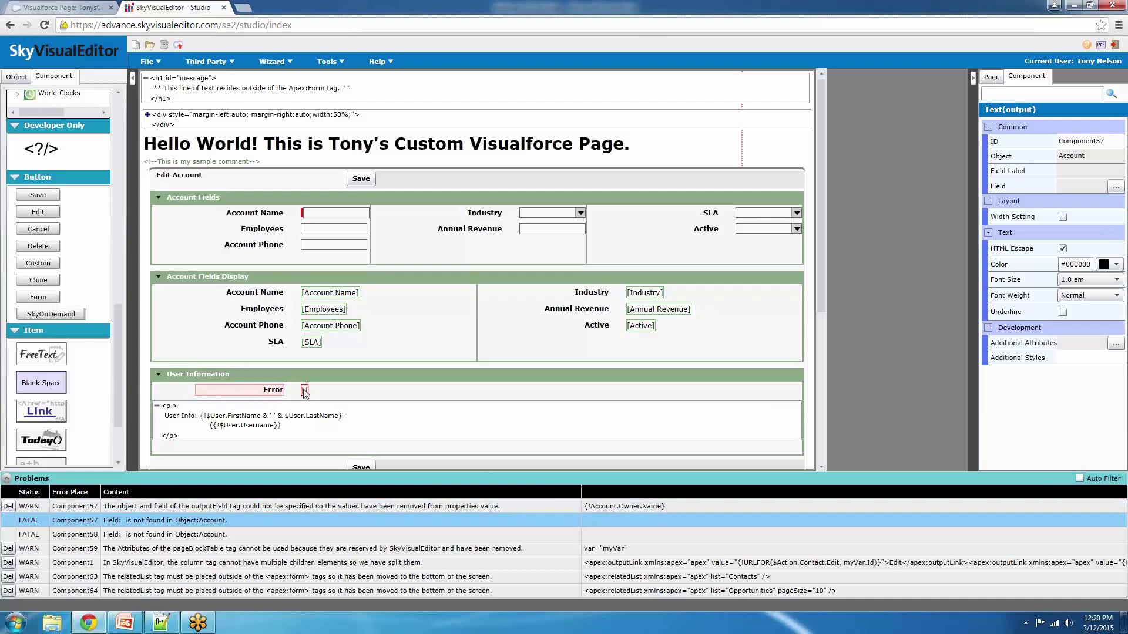
left_click_drag(304, 391, 103, 392)
Add the Full Name field of the Created By user to the User Information section as an output field
left_click(16, 77)
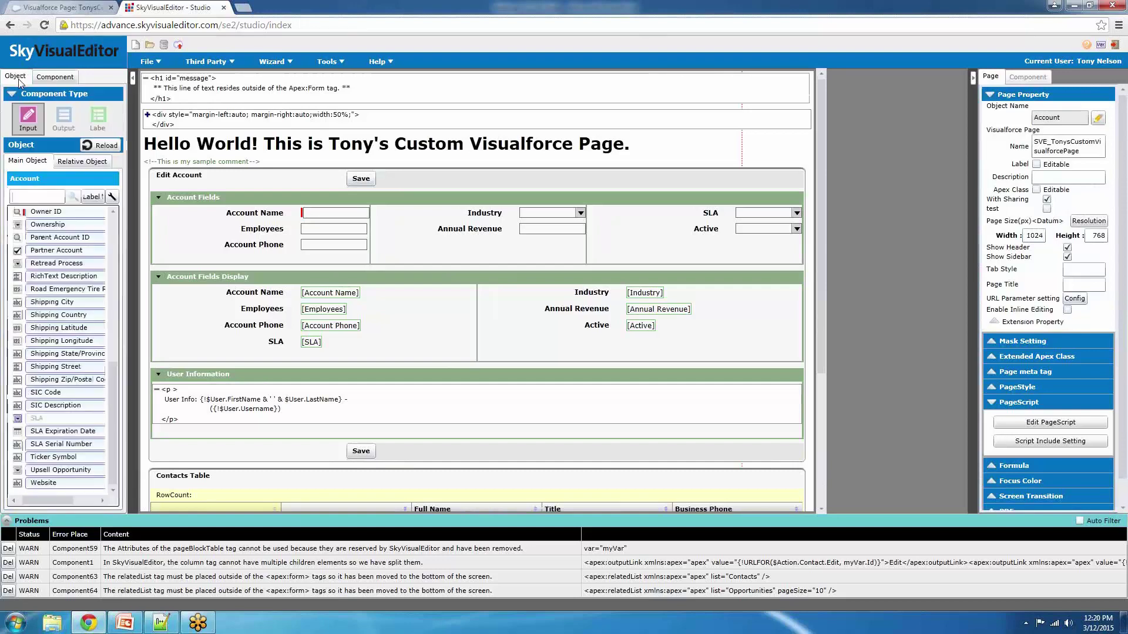
left_click(59, 121)
scroll(60, 353, "up", 10)
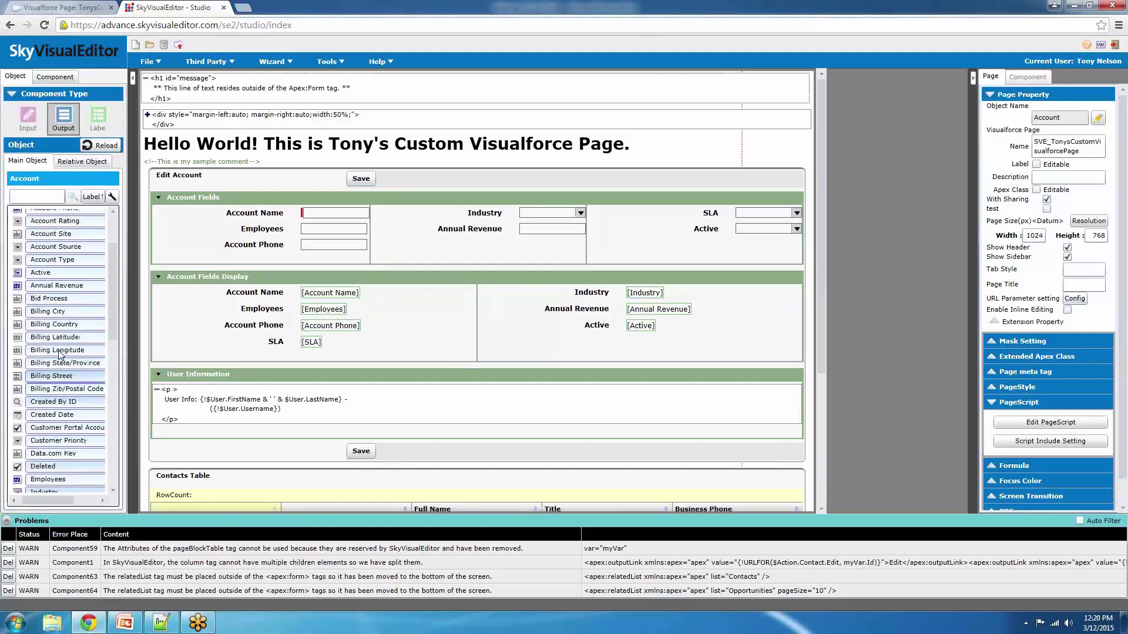
scroll(60, 355, "up", 1)
scroll(62, 352, "down", 2)
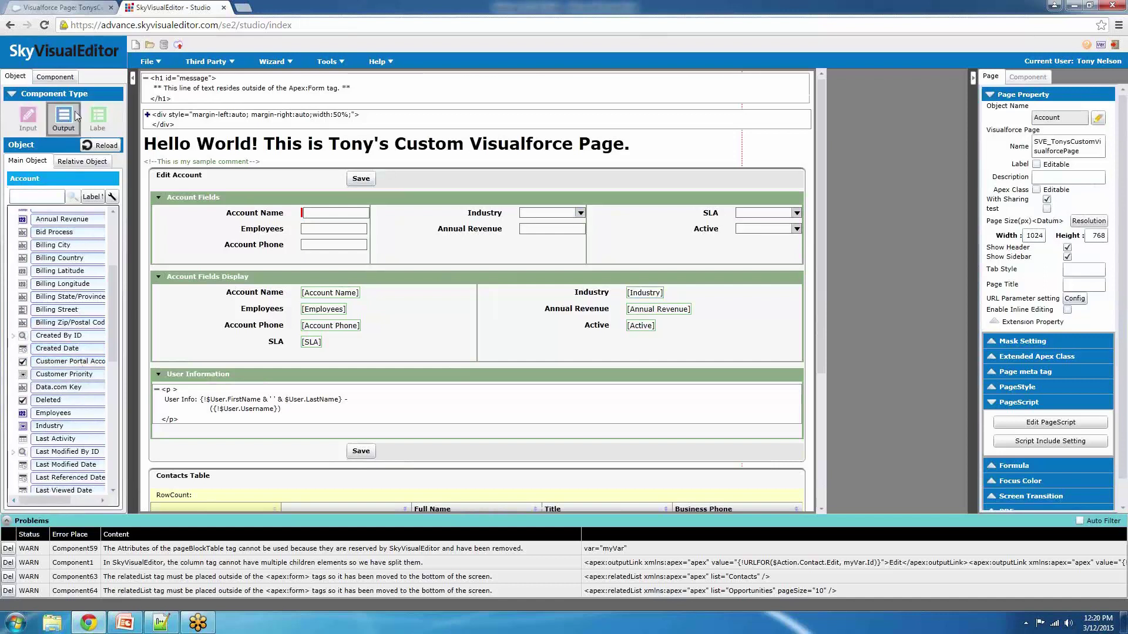
left_click(13, 335)
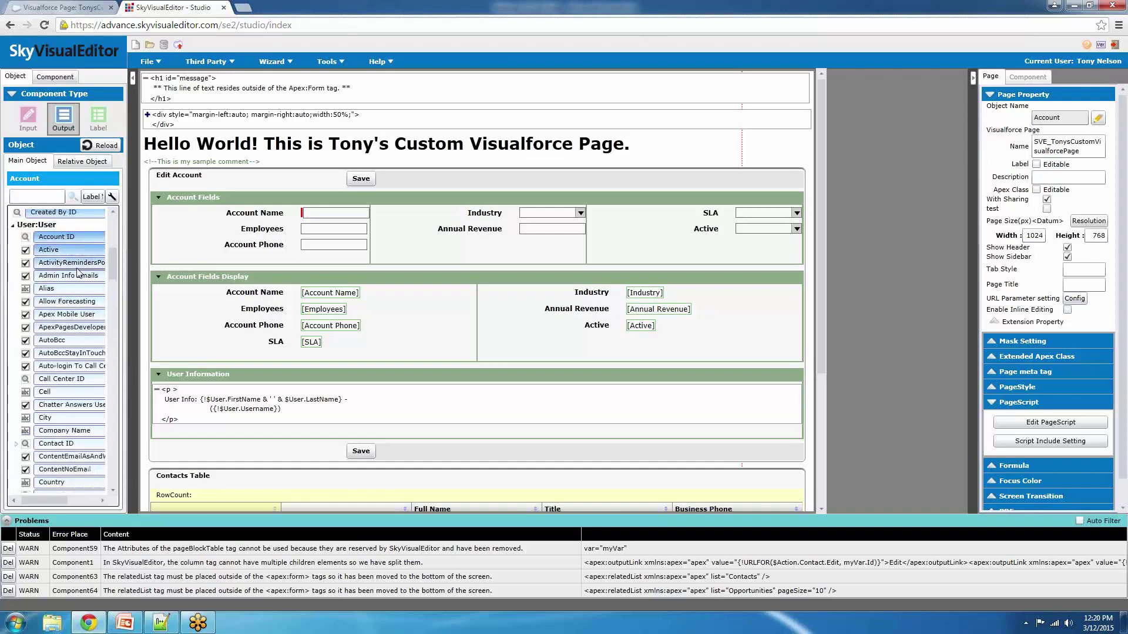
scroll(84, 317, "down", 6)
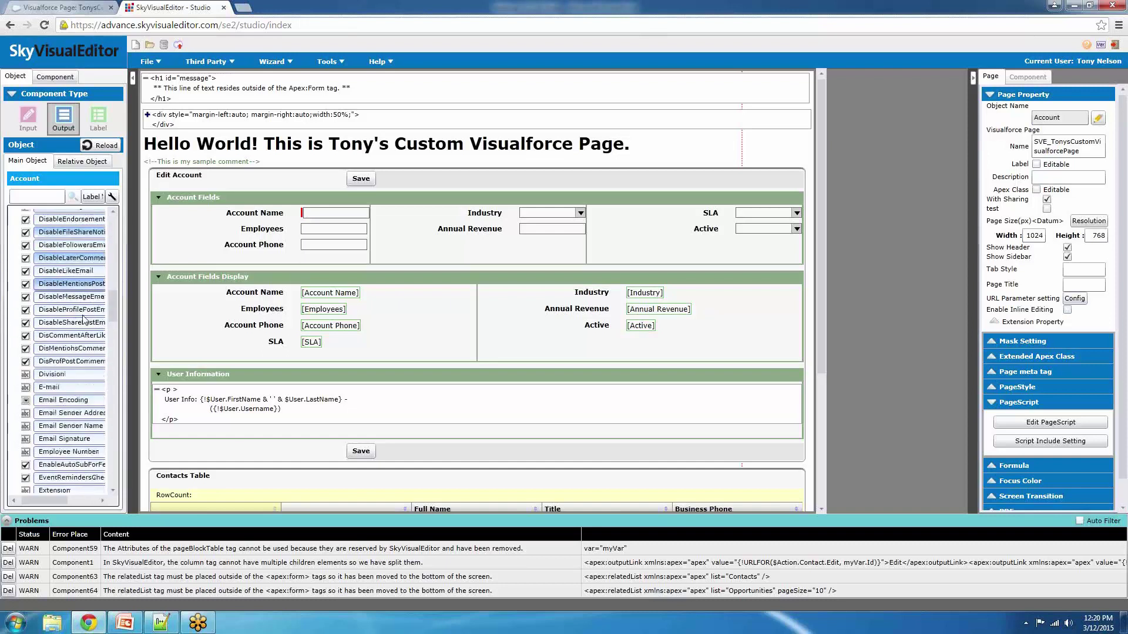
scroll(85, 319, "down", 1)
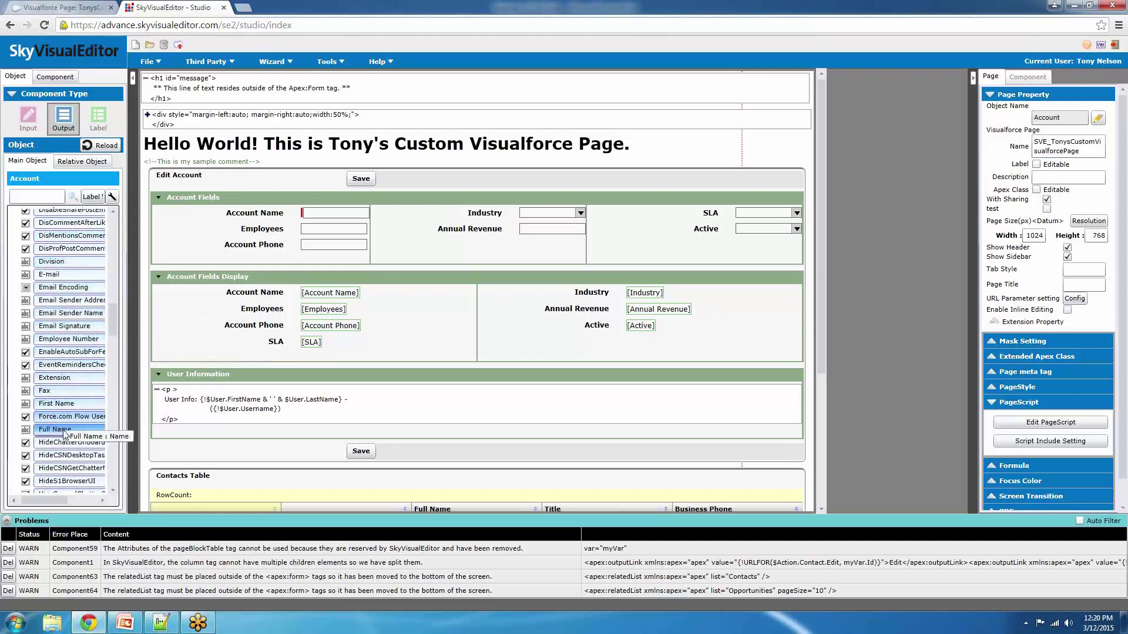
left_click_drag(58, 429, 294, 395)
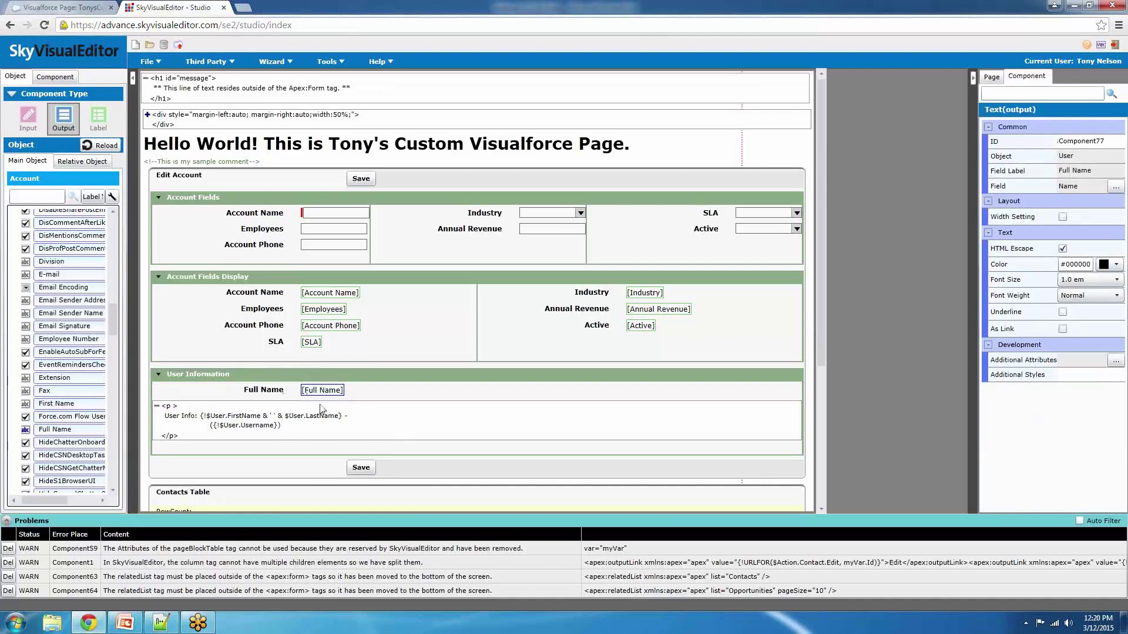
Add an additional attribute with key var and value MVar to the Contacts Table data table
left_click(315, 551)
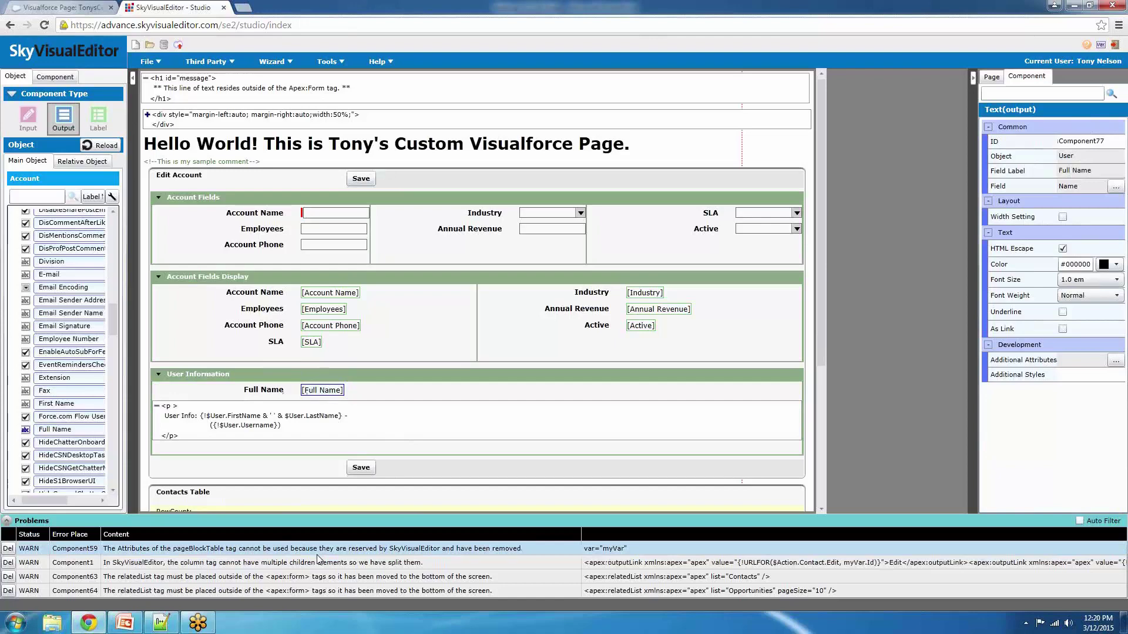
scroll(523, 417, "down", 1)
scroll(523, 417, "down", 3)
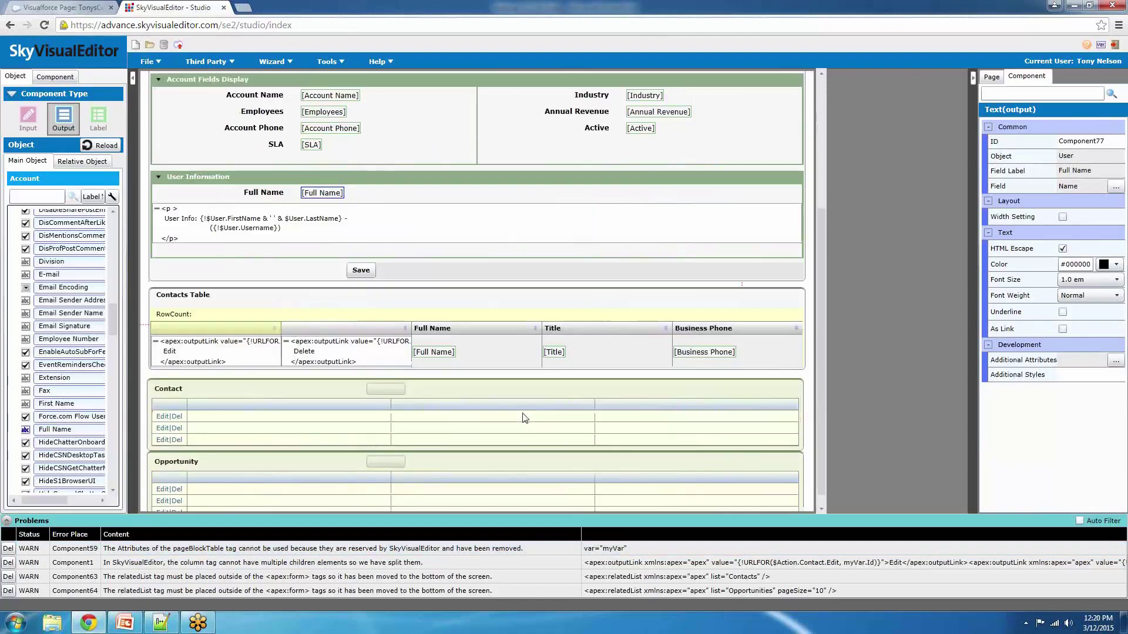
left_click(499, 319)
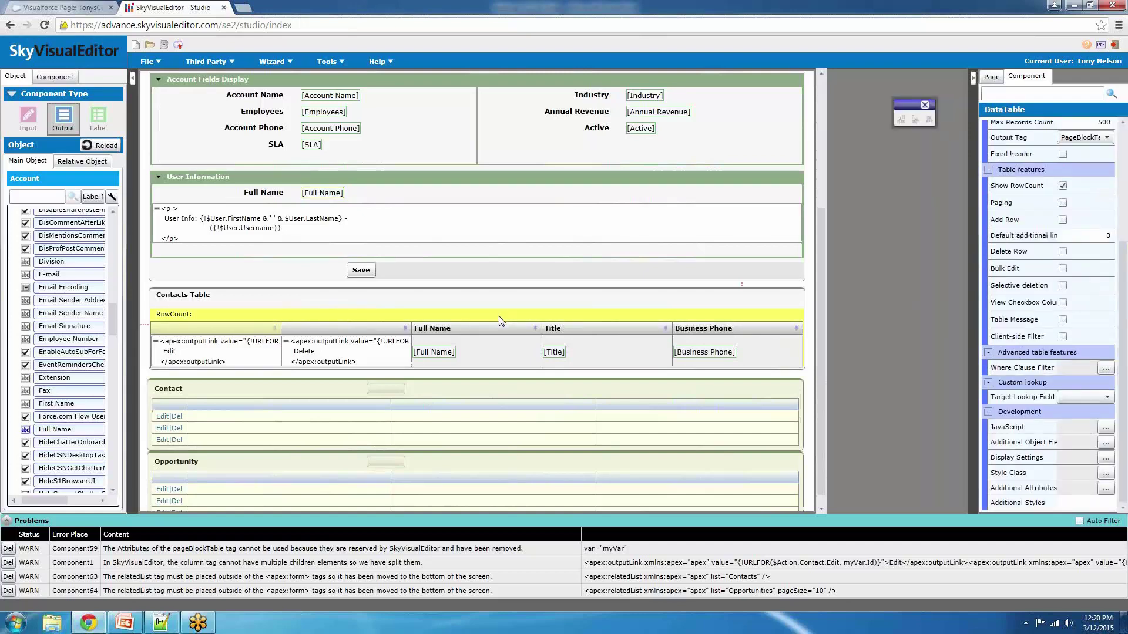
left_click(1108, 490)
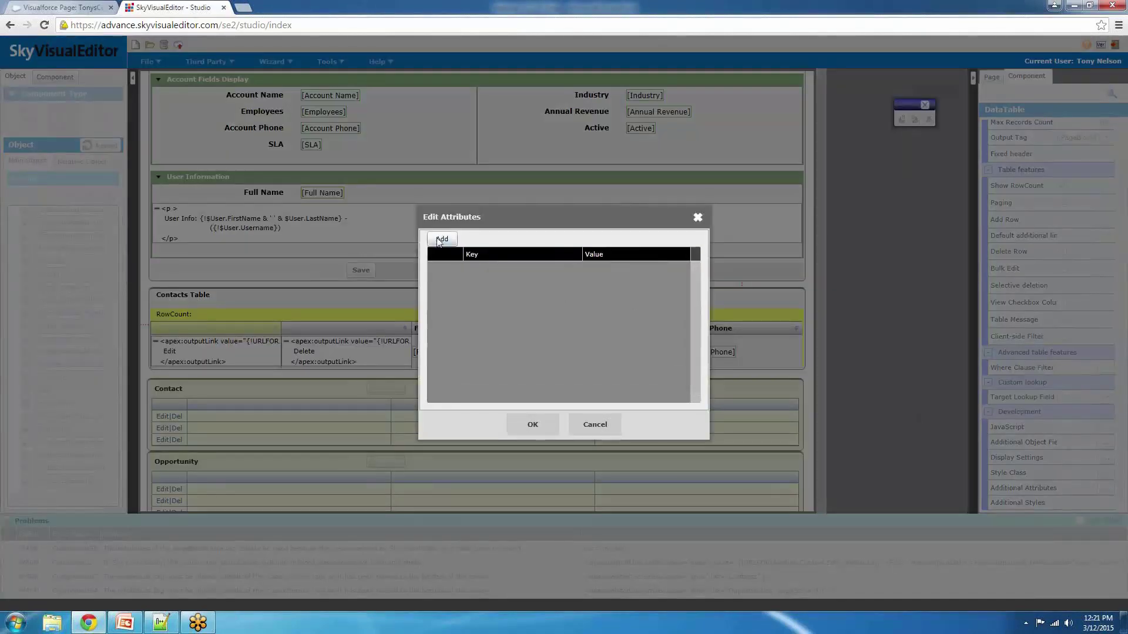
left_click(439, 240)
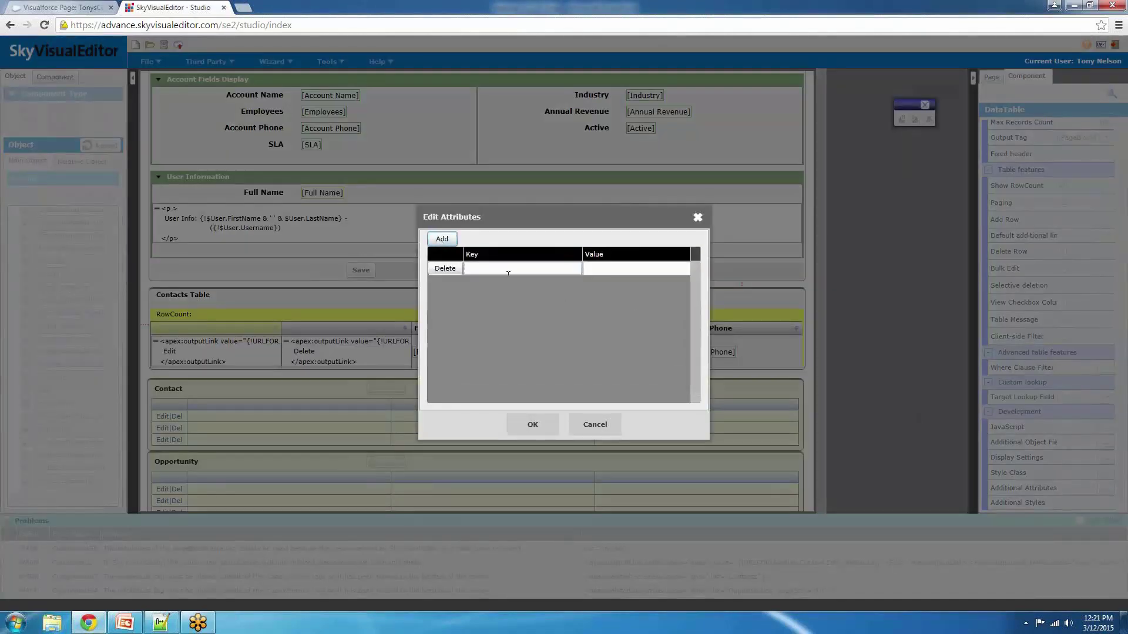
type("var")
key("Tab")
type("MVar")
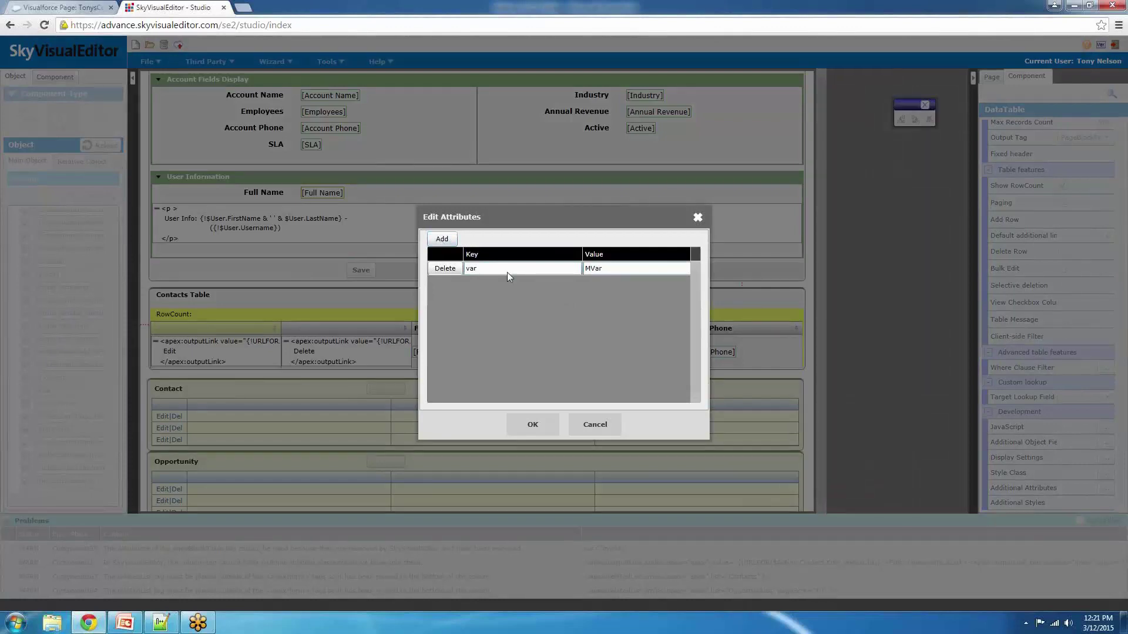
left_click(534, 423)
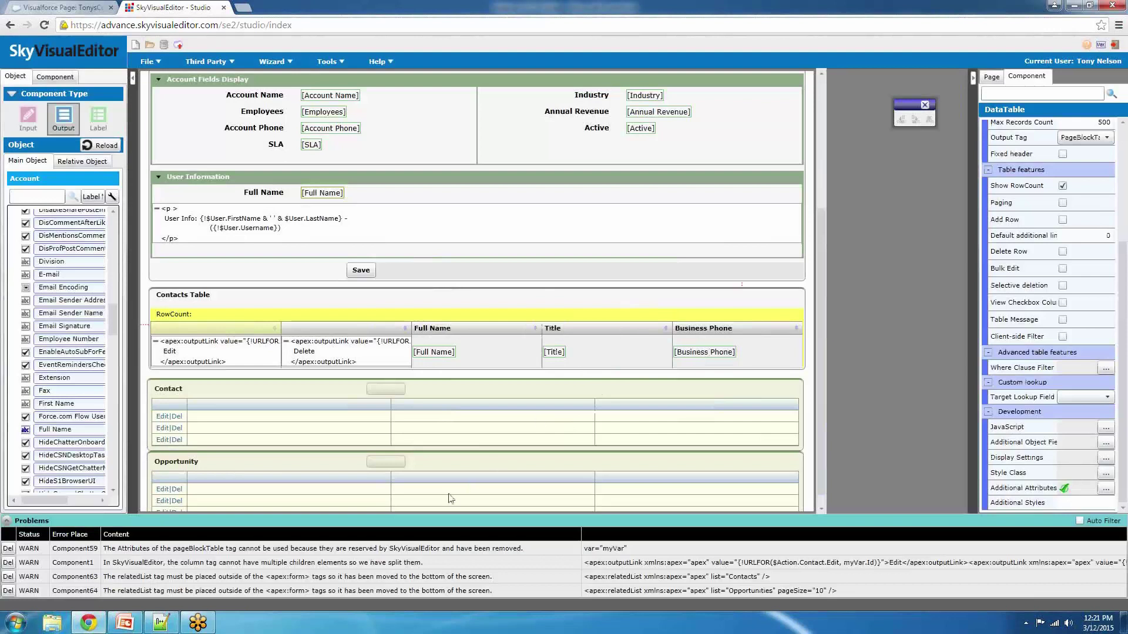
Delete the Component59 pageBlockTable warning and the Component1 column warning from the Problems list
left_click(7, 553)
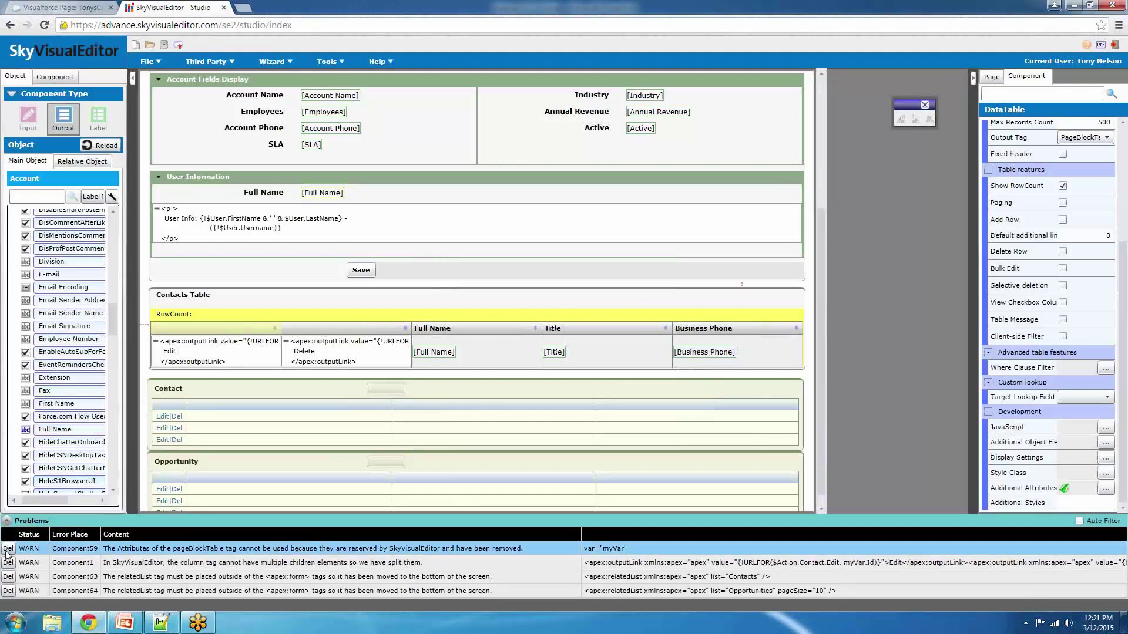
left_click(8, 549)
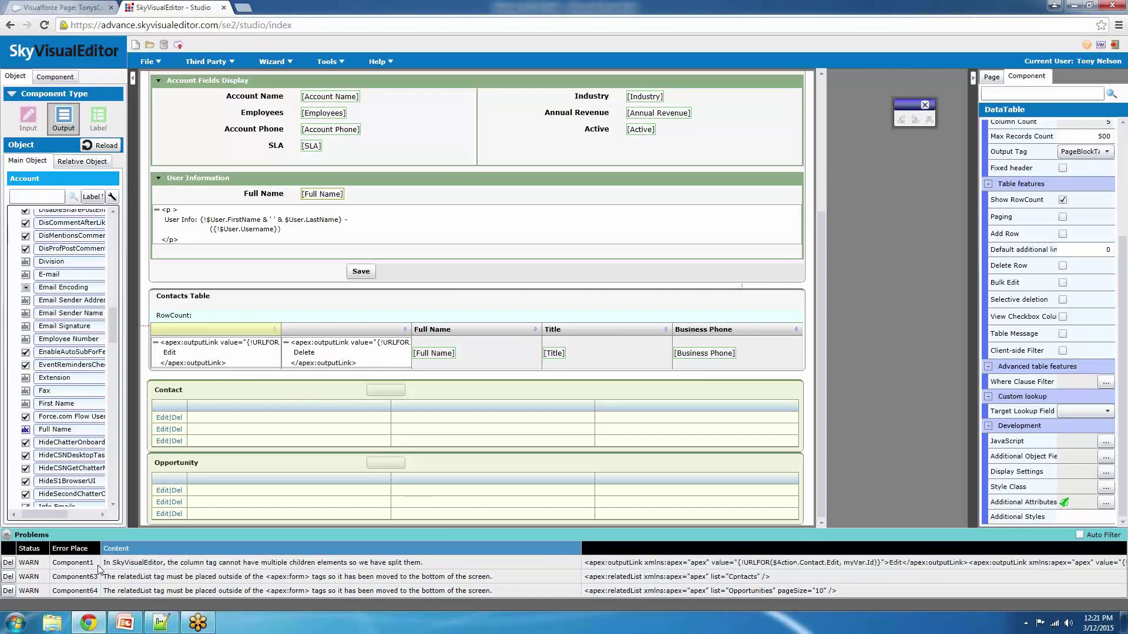
left_click(8, 564)
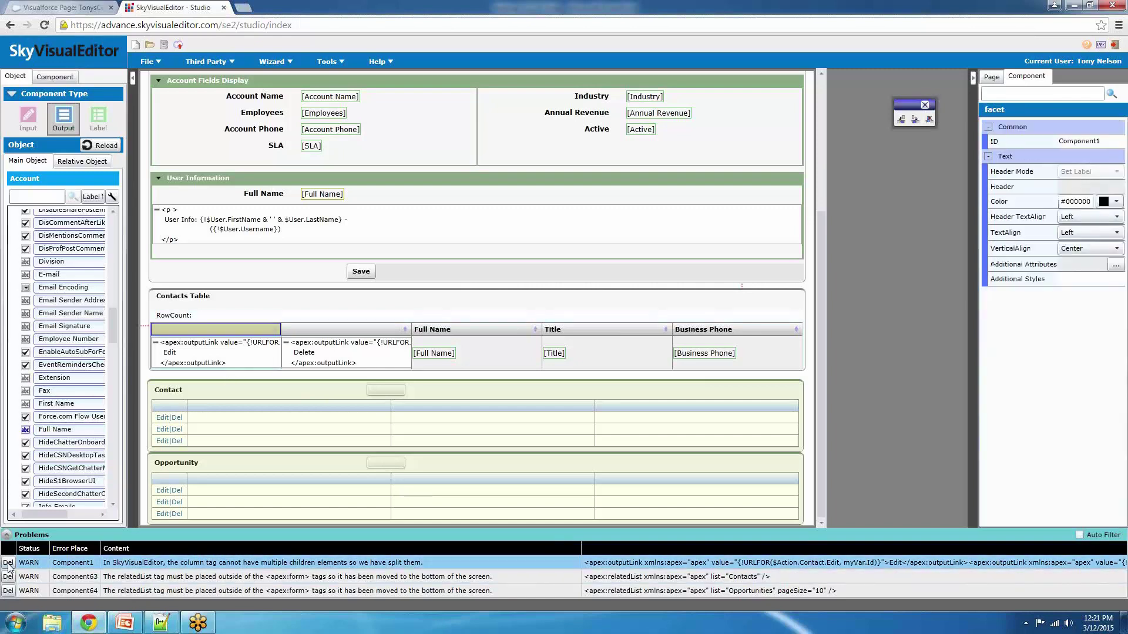
left_click(9, 562)
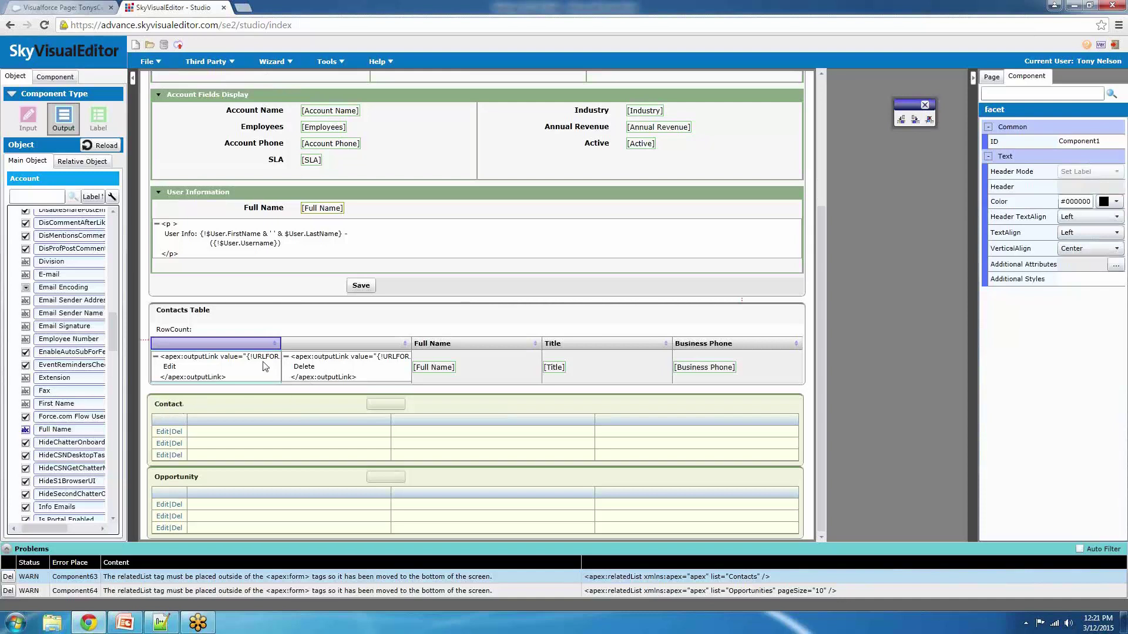
Replace the Delete link column of the Contacts Table with the built-in Delete Row feature, removing the required flag from the table's required fields
right_click(318, 347)
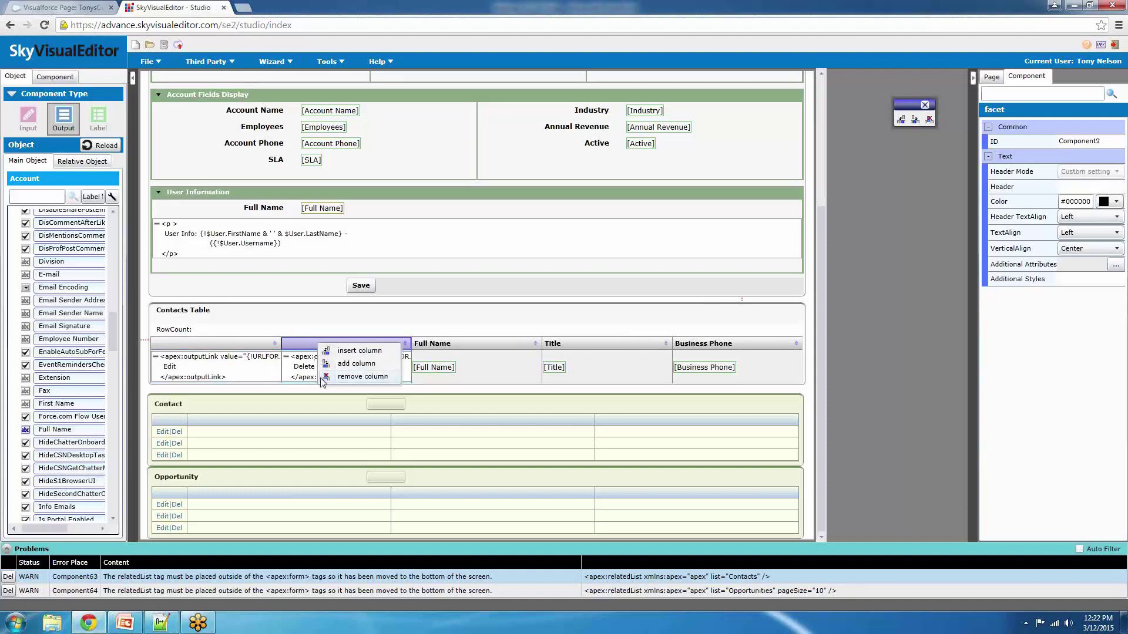
left_click(321, 380)
left_click(302, 334)
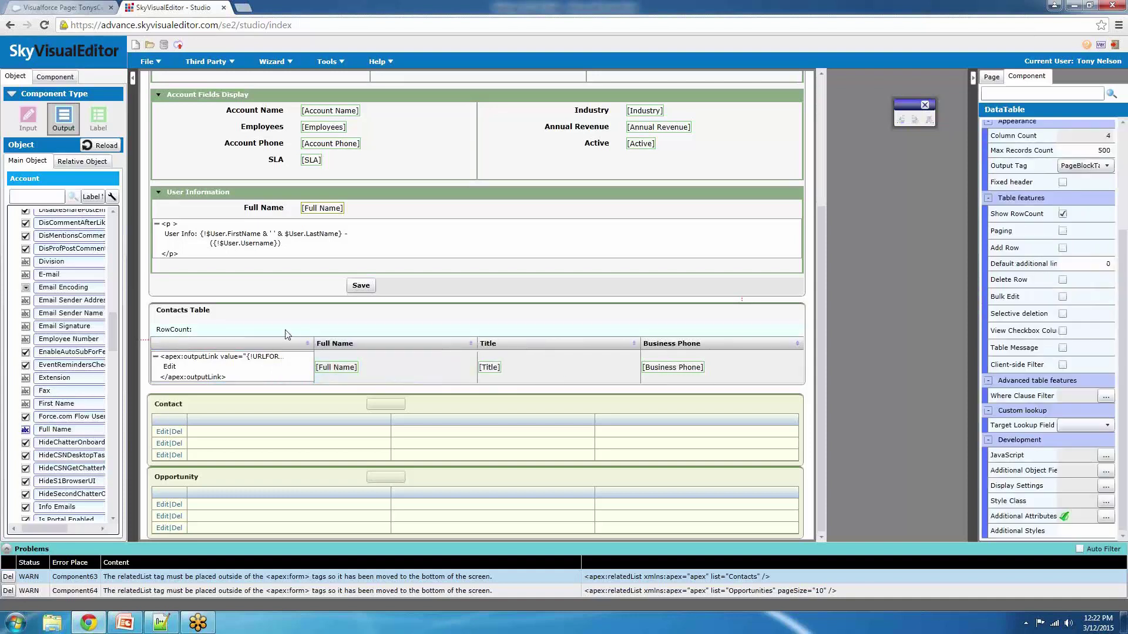
left_click(1063, 281)
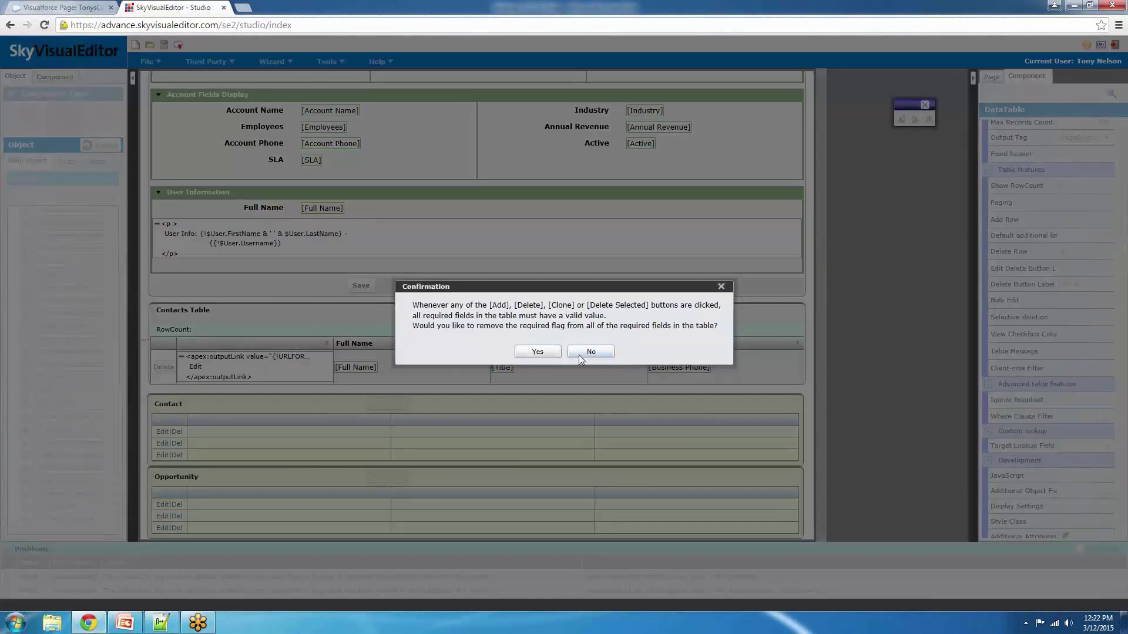
left_click(550, 355)
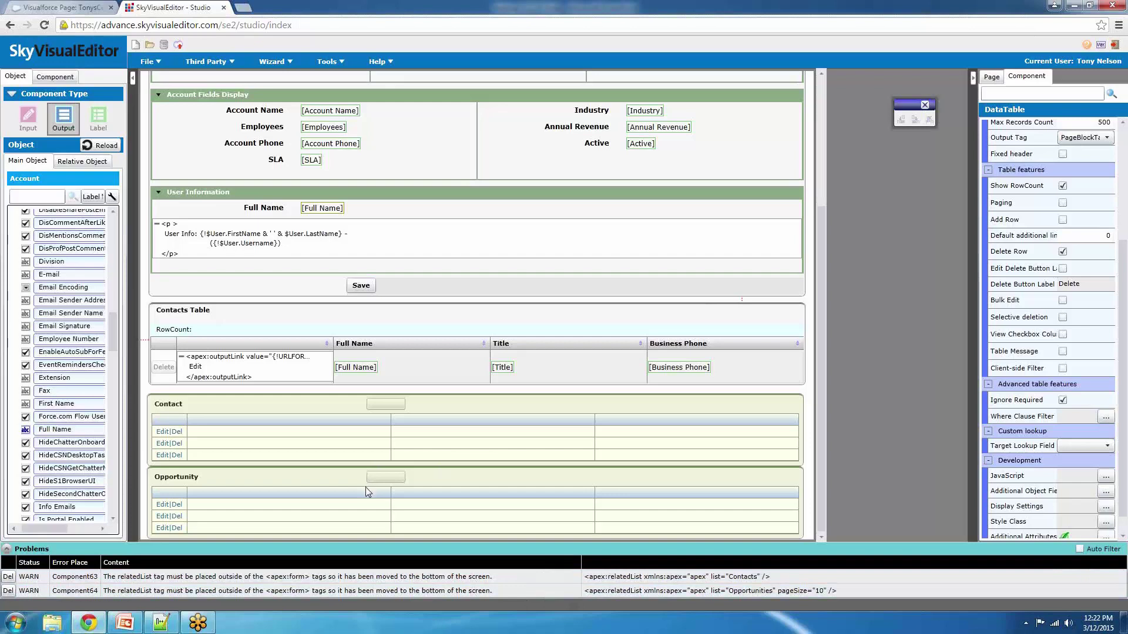
Delete the Component63 and Component64 relatedList warnings from the Problems list
left_click(9, 576)
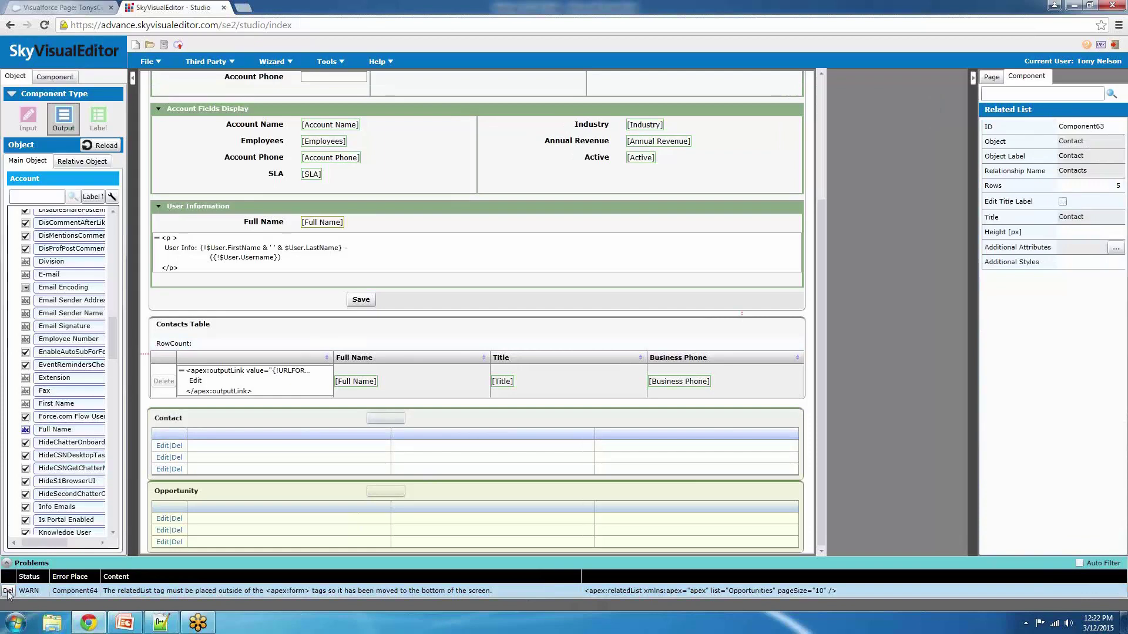
left_click(8, 591)
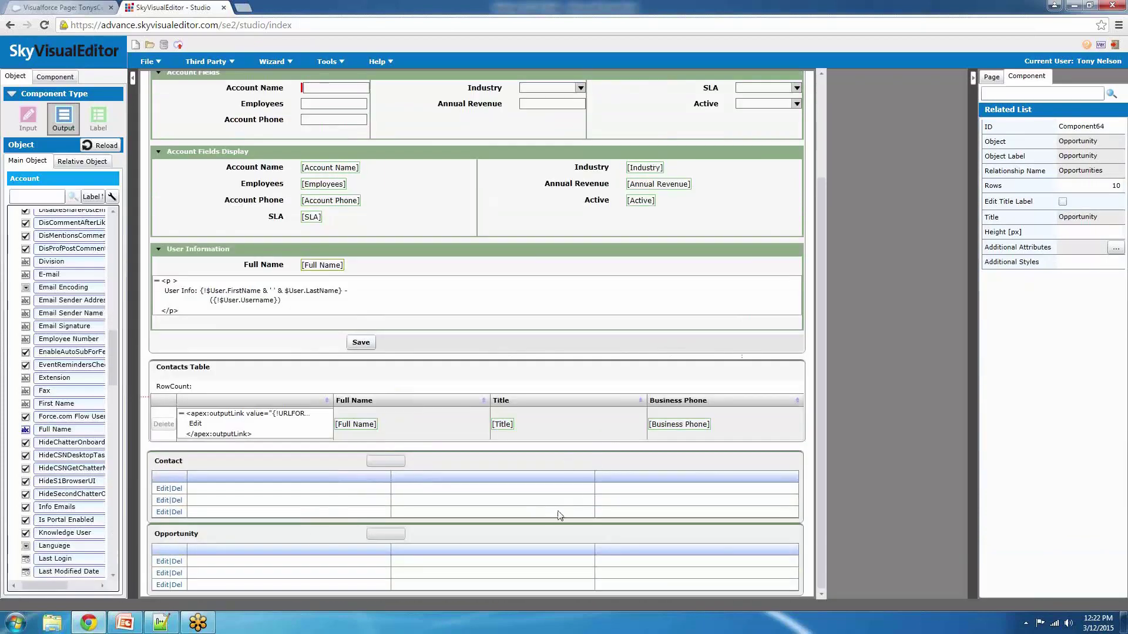
Replace the User Info paragraph code block in the User Information section with First Name and Last Name output fields
scroll(549, 526, "up", 3)
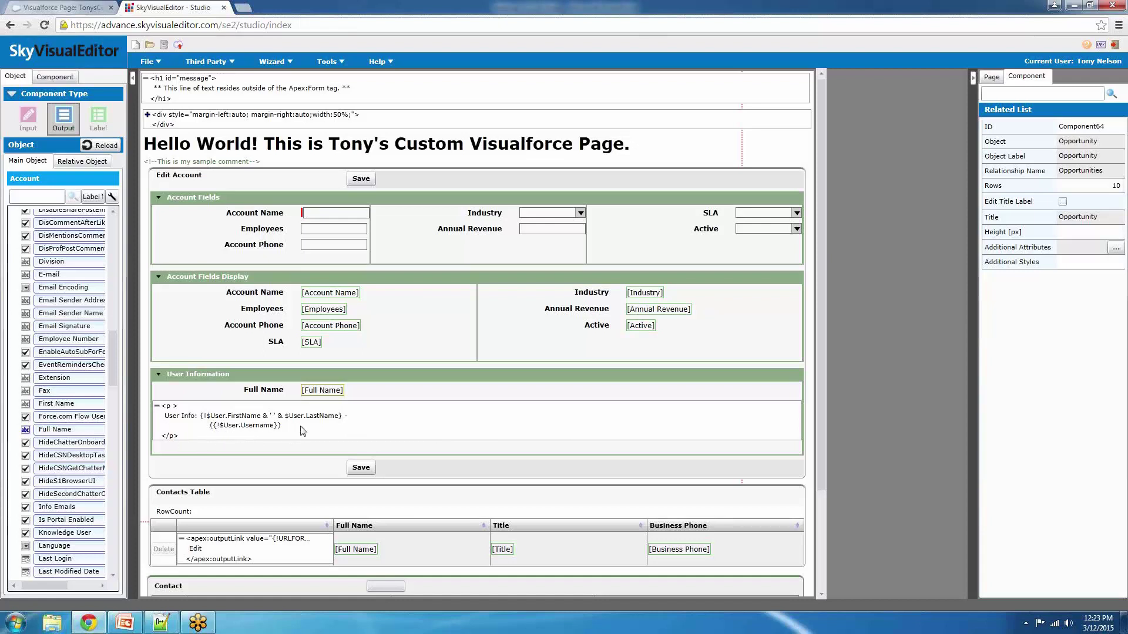
left_click_drag(300, 432, 76, 433)
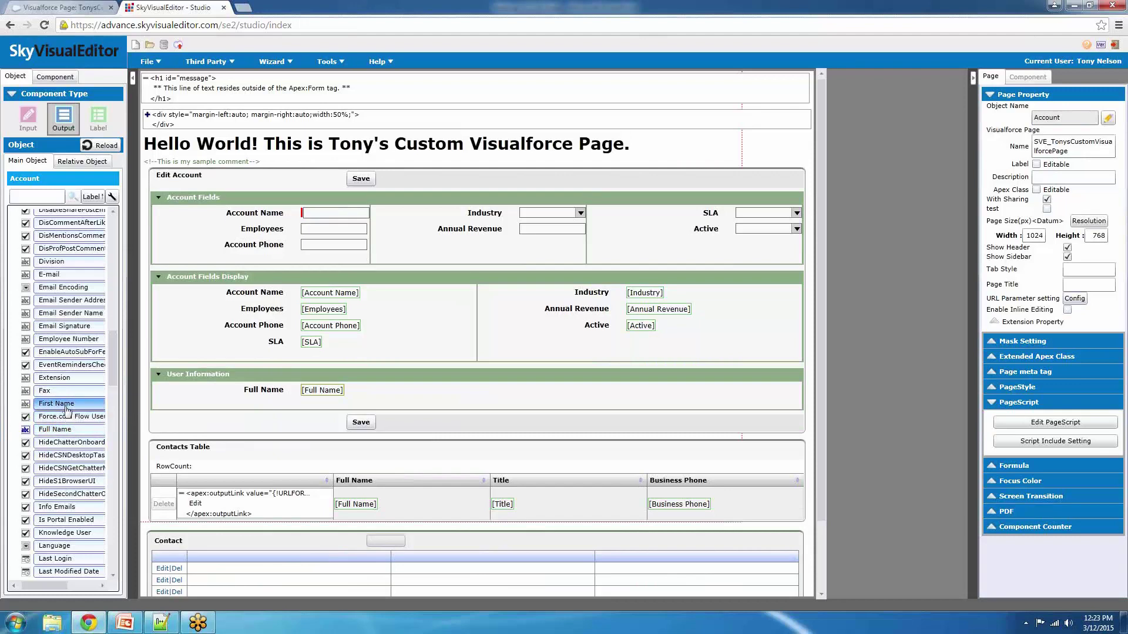
left_click_drag(66, 411, 246, 409)
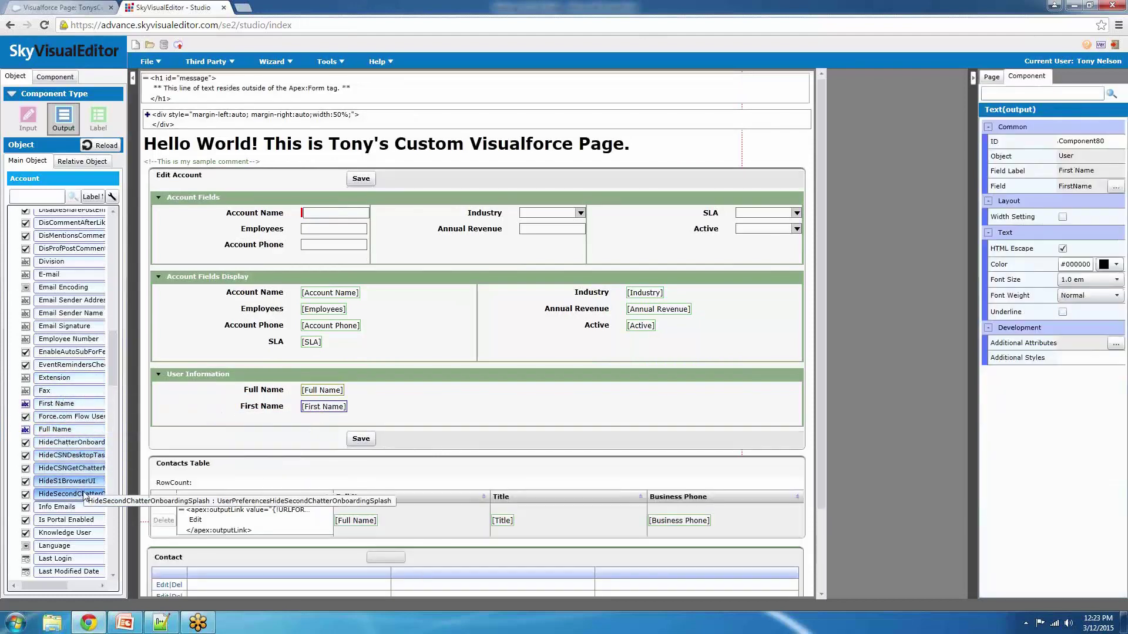
scroll(76, 511, "down", 2)
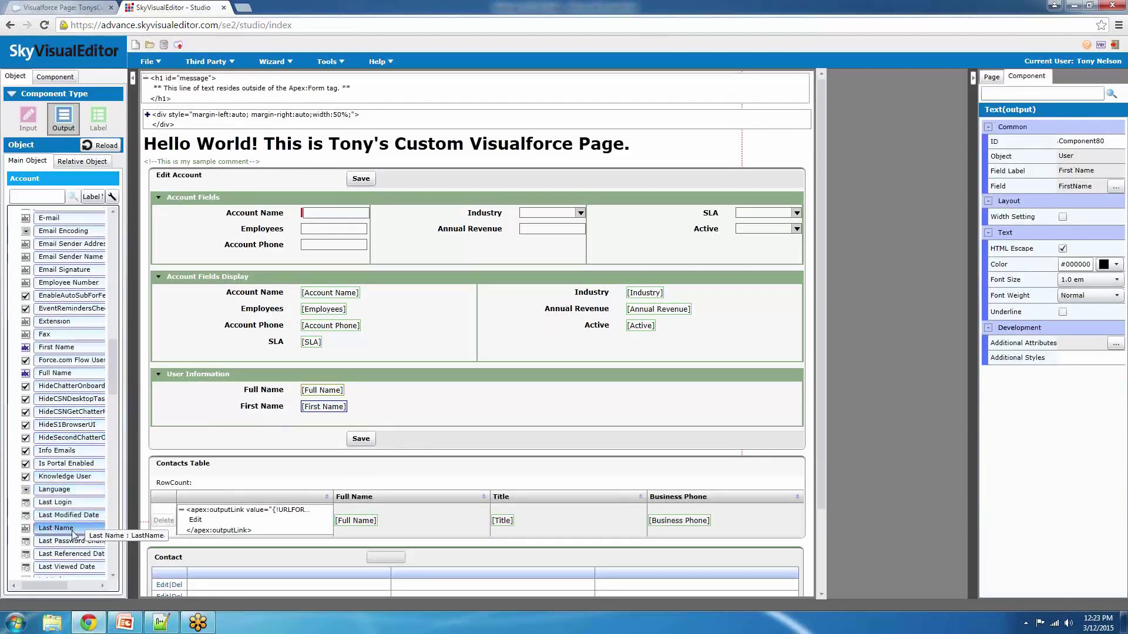
left_click_drag(73, 532, 282, 429)
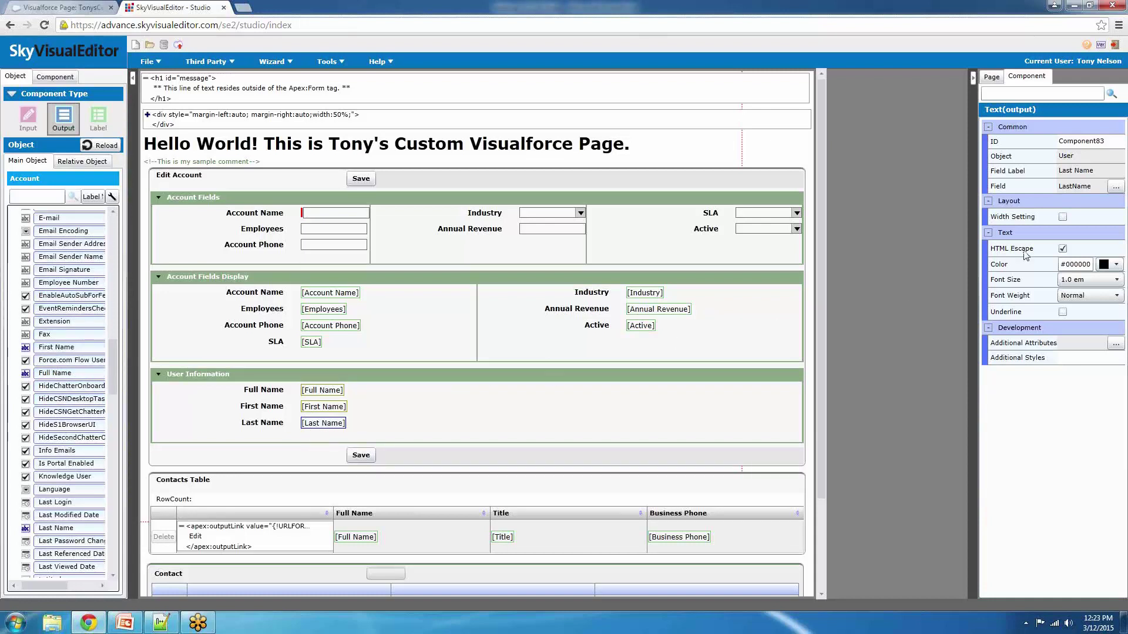
Examine which fields can be assigned to the Last Name output field, filtering them to checkbox fields, and leave without choosing one
left_click(1114, 192)
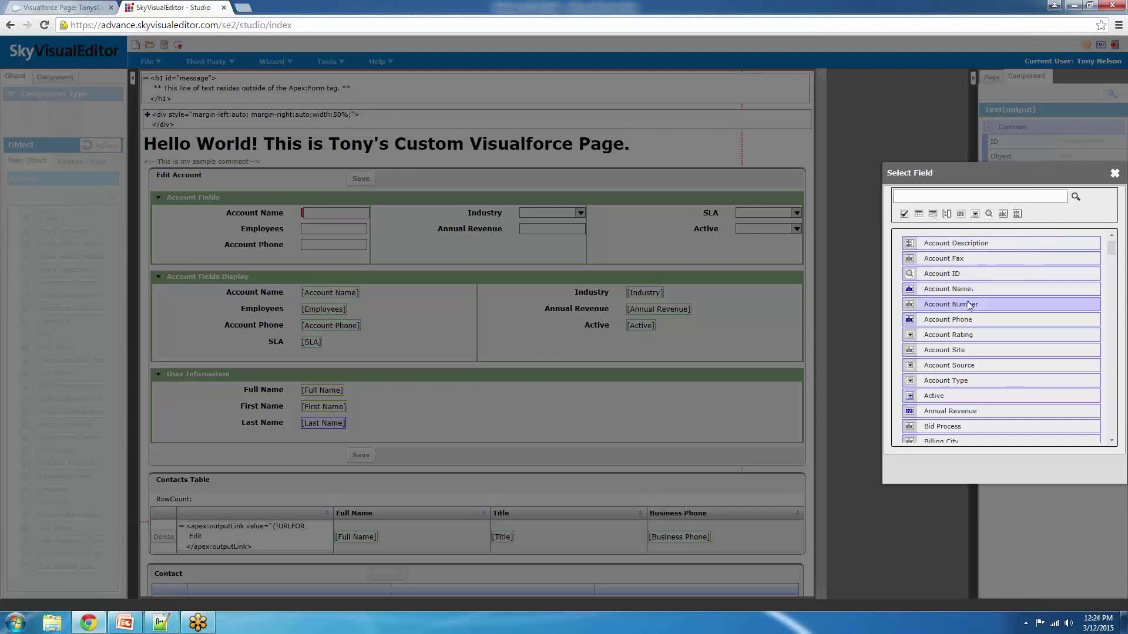
left_click(904, 215)
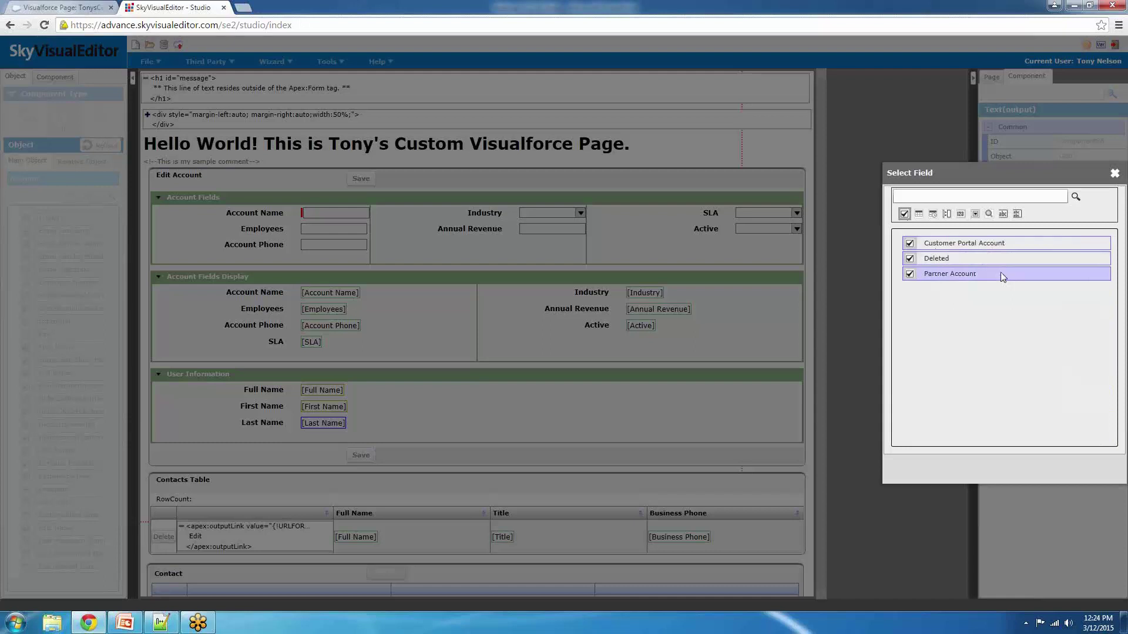
left_click(1115, 173)
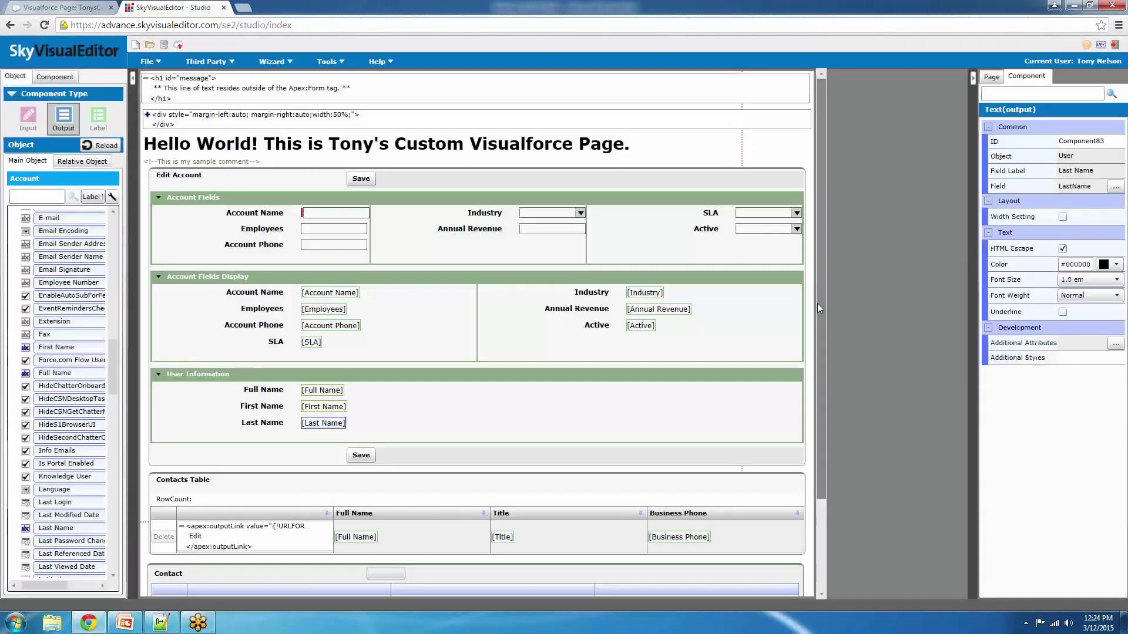